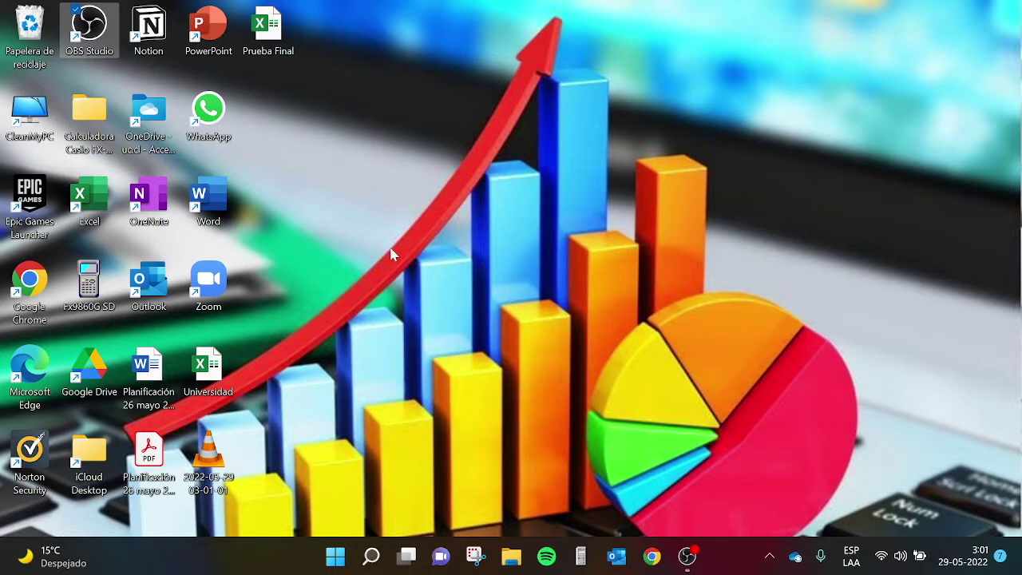
Open Excel from the desktop and create a new blank workbook.
left_click(380, 277)
double_click(101, 195)
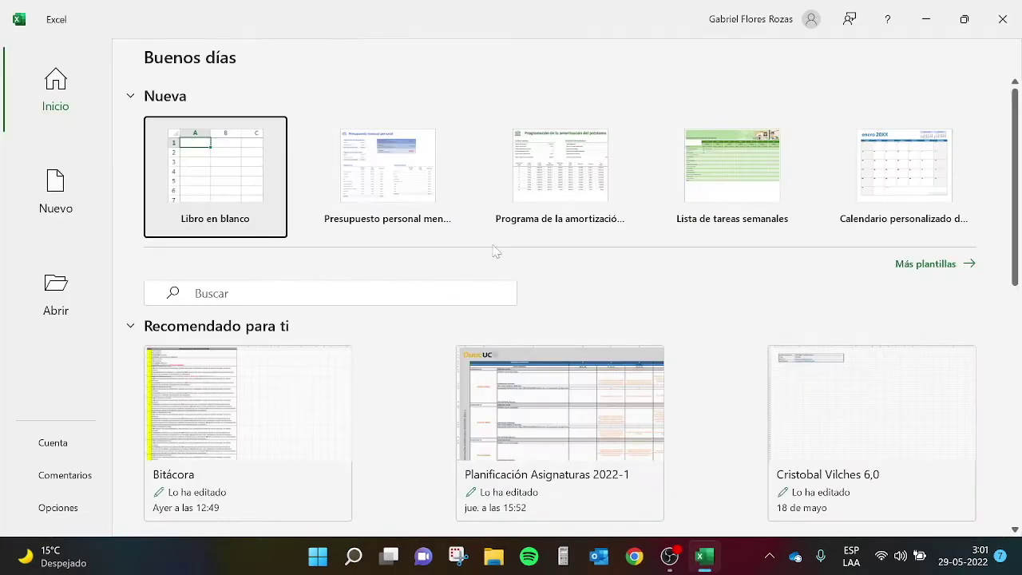
left_click(237, 178)
left_click(237, 180)
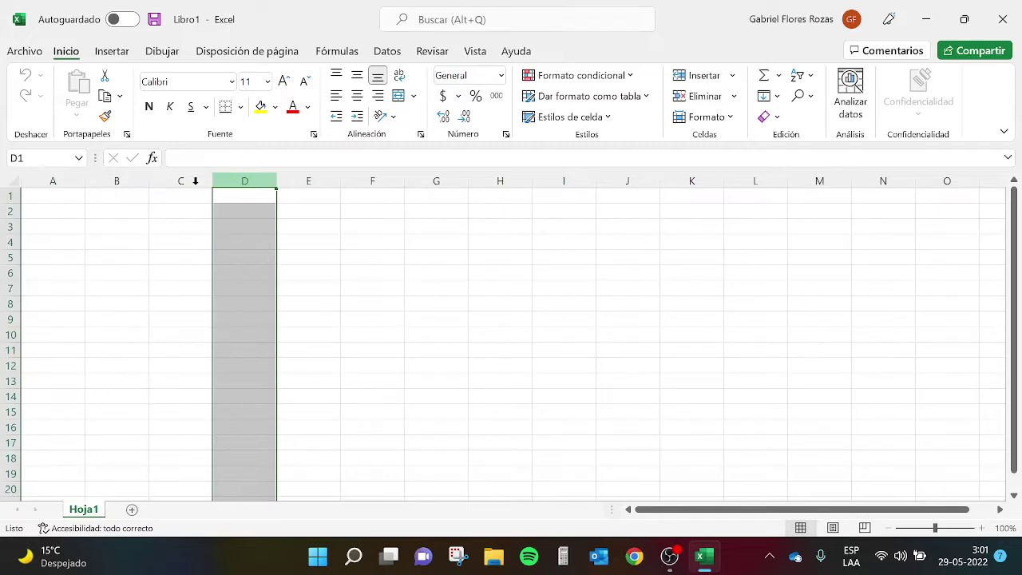
left_click(305, 289)
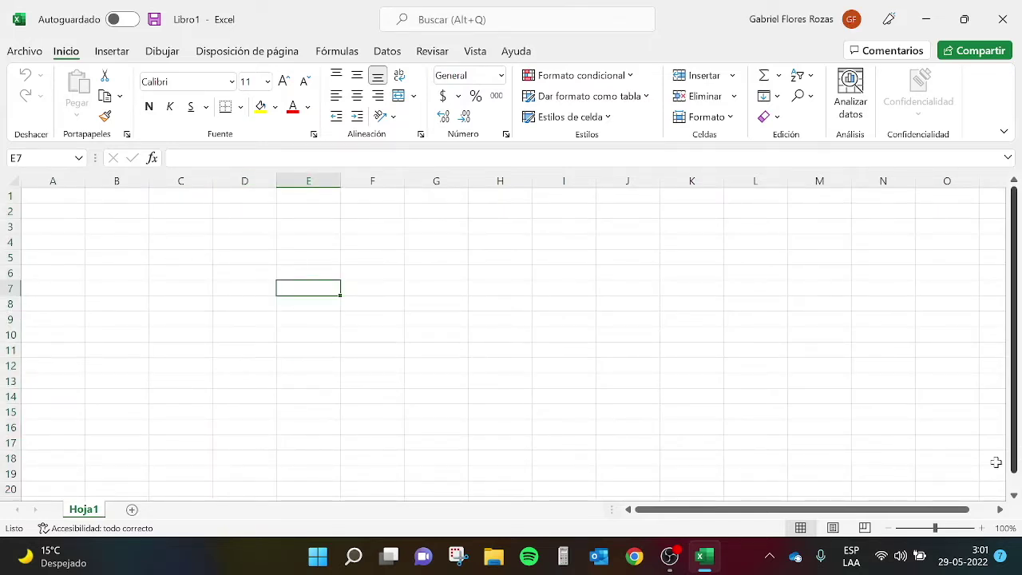
Zoom the empty worksheet in to 170%.
left_click(984, 529)
left_click(984, 528)
left_click(984, 529)
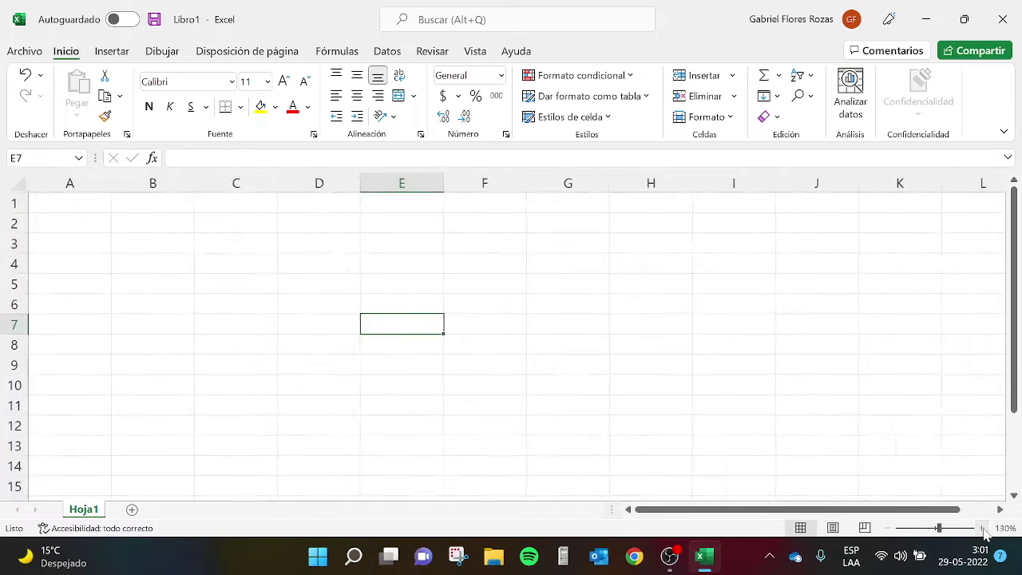
left_click(984, 529)
left_click(984, 528)
left_click(984, 528)
left_click(984, 529)
left_click(476, 297)
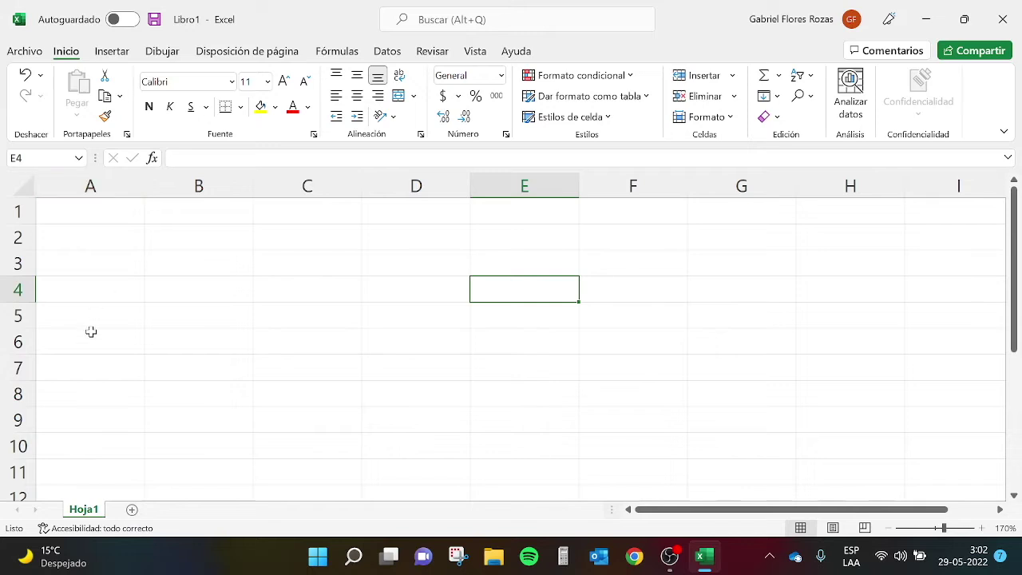
Select whole columns from A to E one at a time to show how columns are lettered.
left_click(102, 187)
left_click(199, 184)
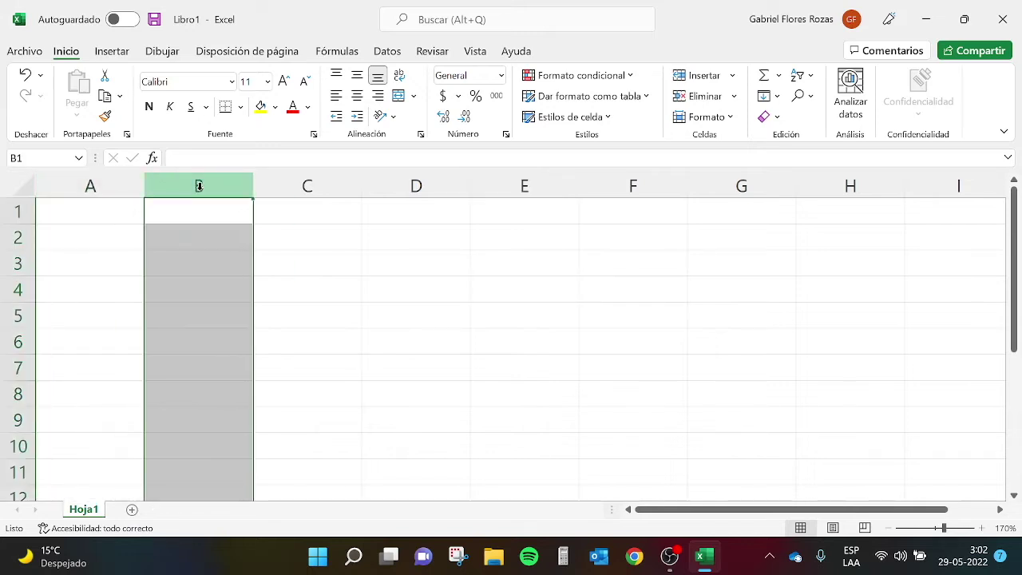
left_click(285, 186)
left_click(108, 182)
left_click(191, 184)
left_click(330, 188)
left_click(443, 188)
left_click(522, 185)
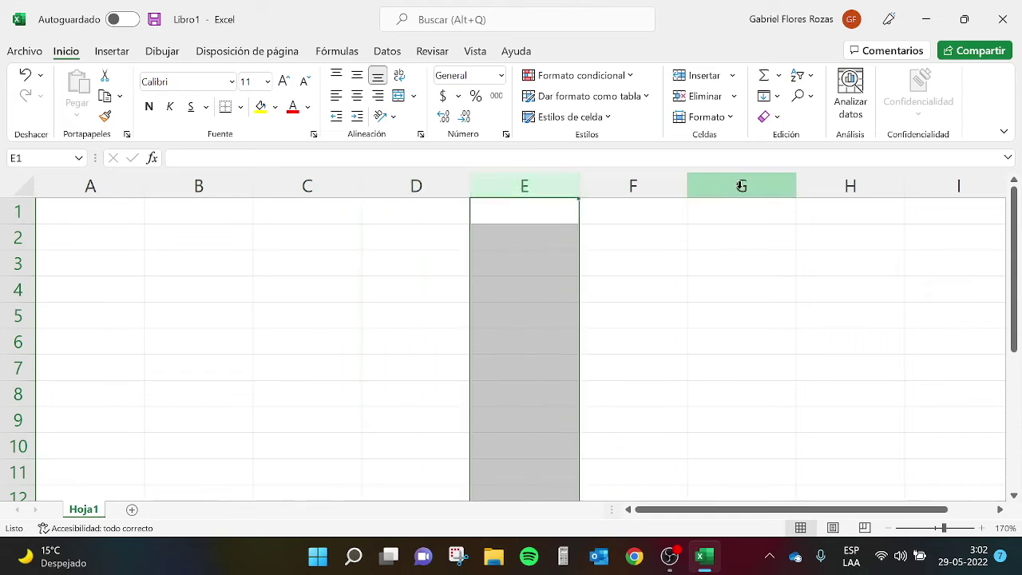
Select rows 1 to 5 one at a time to show how rows are numbered.
left_click(15, 211)
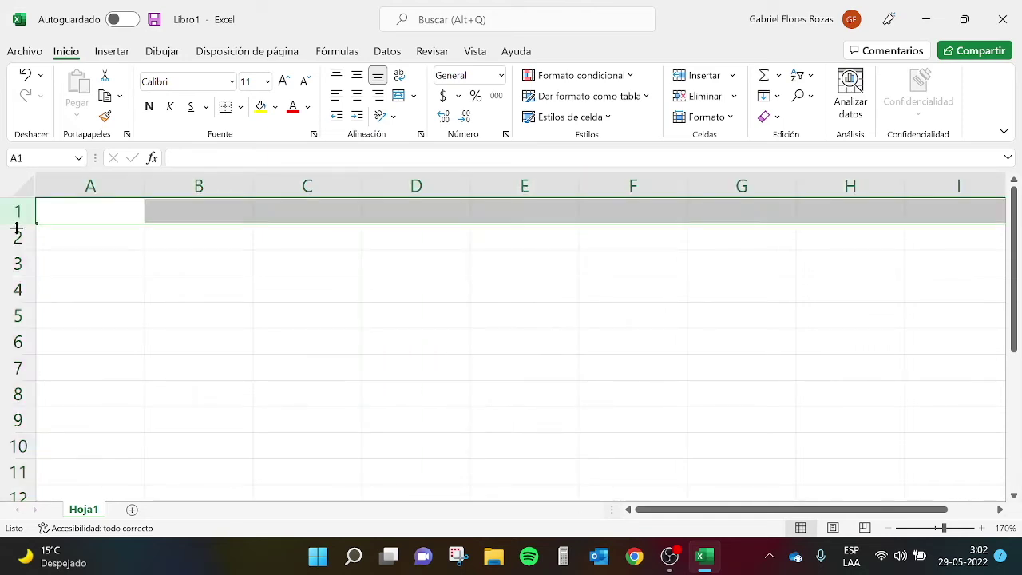
left_click(18, 237)
left_click(18, 263)
left_click(19, 294)
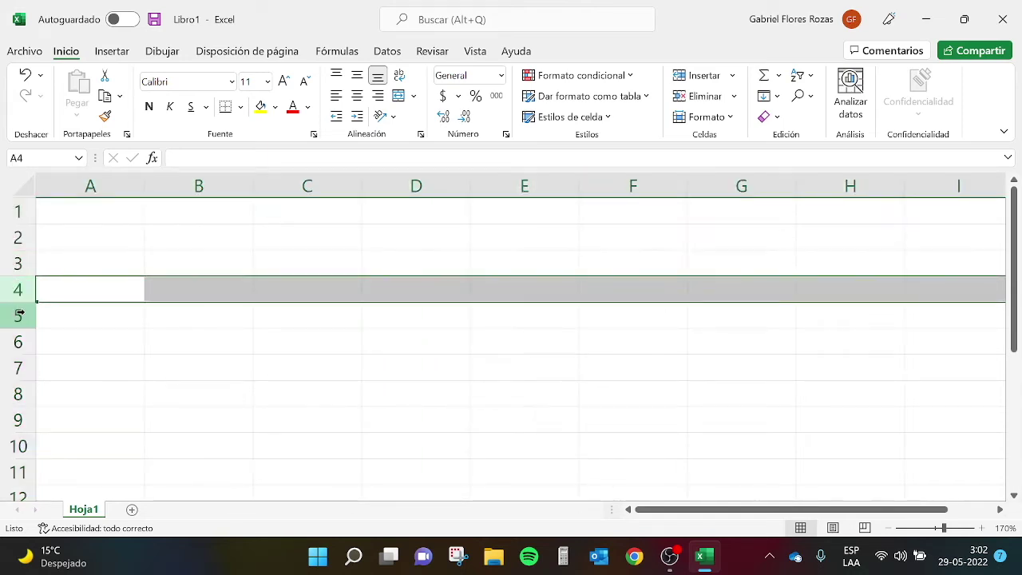
left_click(24, 315)
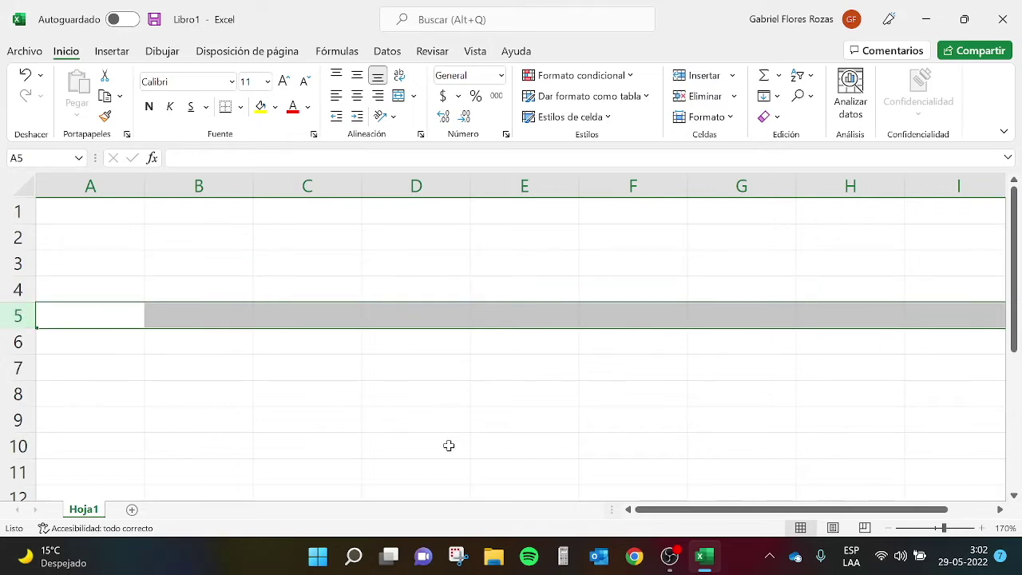
Select the single cells C5, F3 and C7 and the range B2:E9 to demonstrate cells and ranges.
left_click(303, 319)
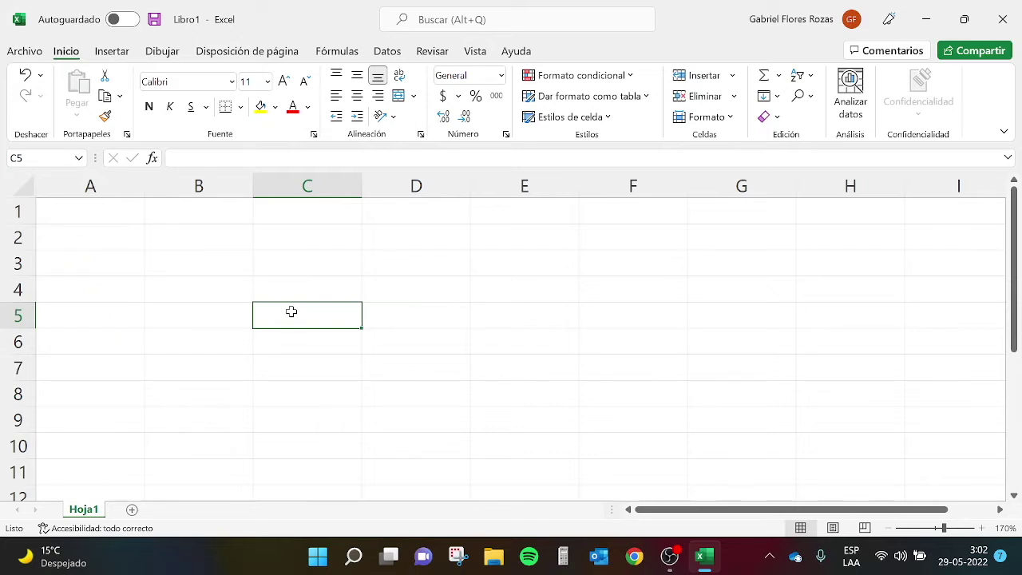
left_click(617, 260)
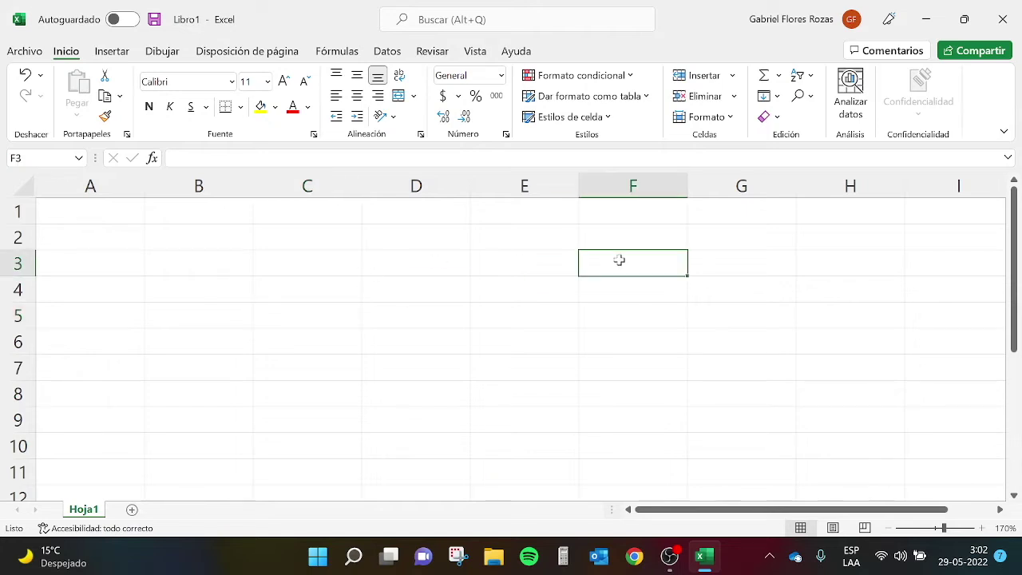
left_click(278, 364)
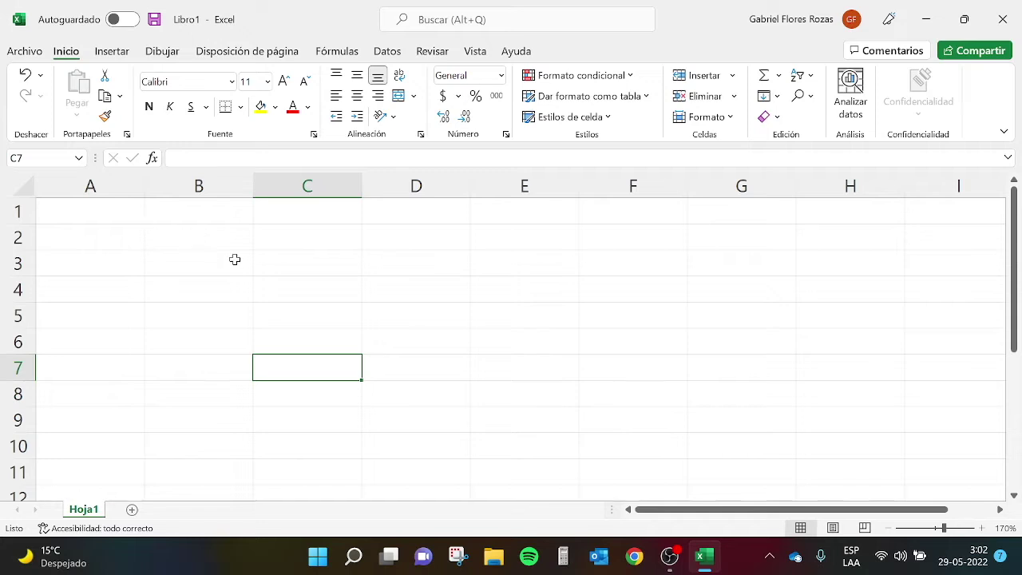
left_click(183, 233)
left_click_drag(189, 232, 520, 415)
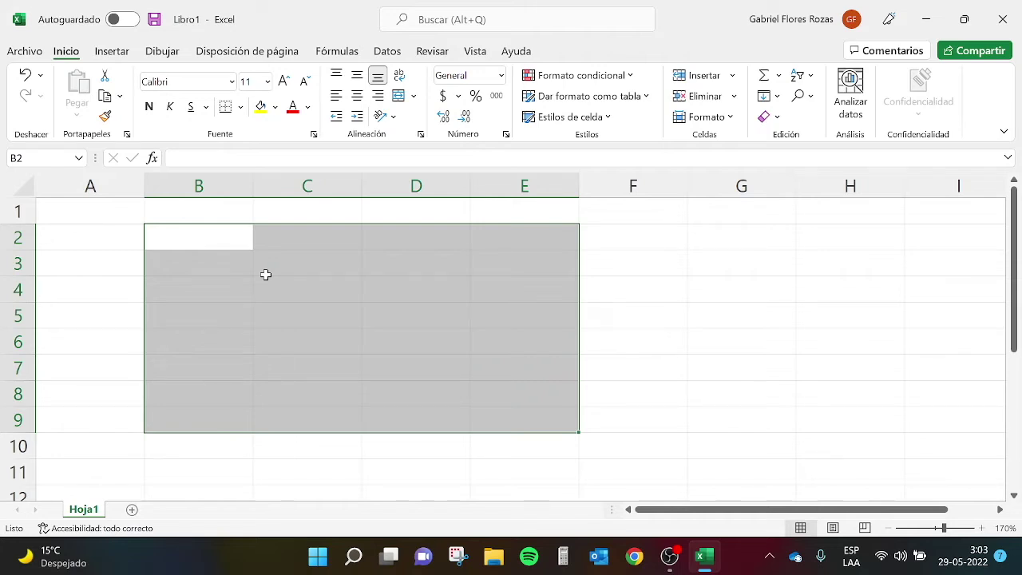
left_click(658, 274)
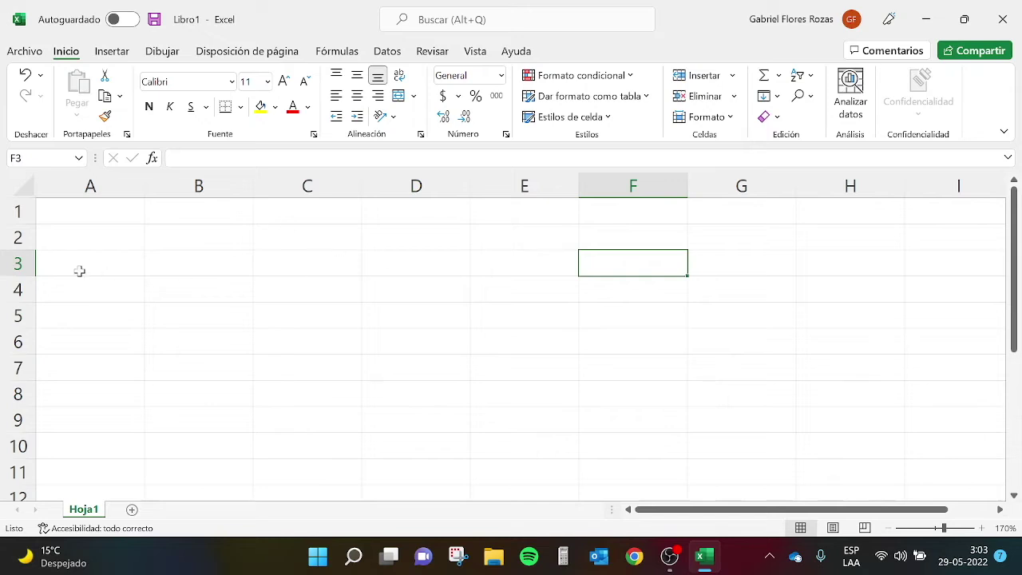
Enter the headers EMPRESA, INGRESO 2021 and INGRESOS 2022 in cells A1, B1 and C1.
left_click(88, 211)
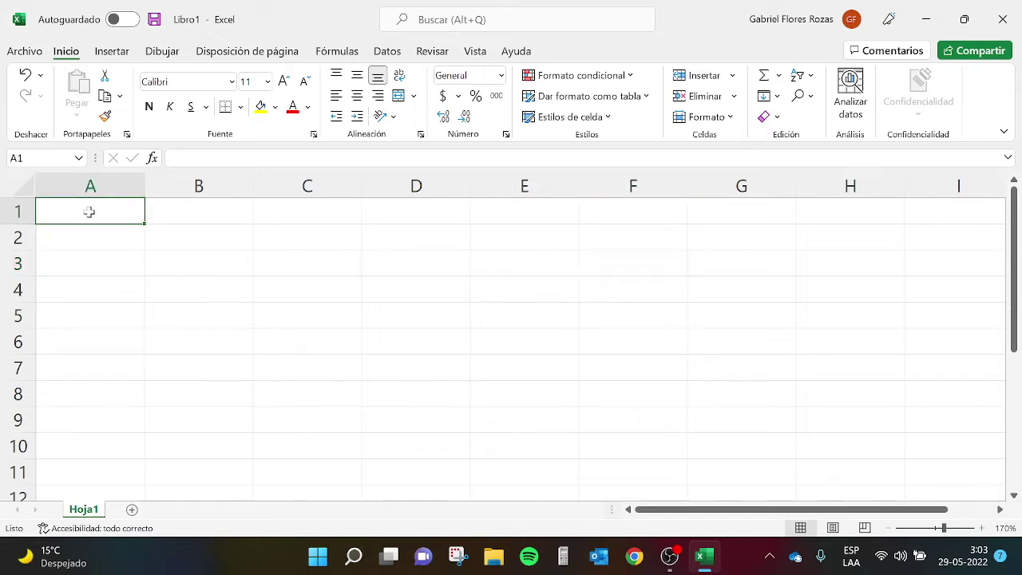
type("EMPRESA")
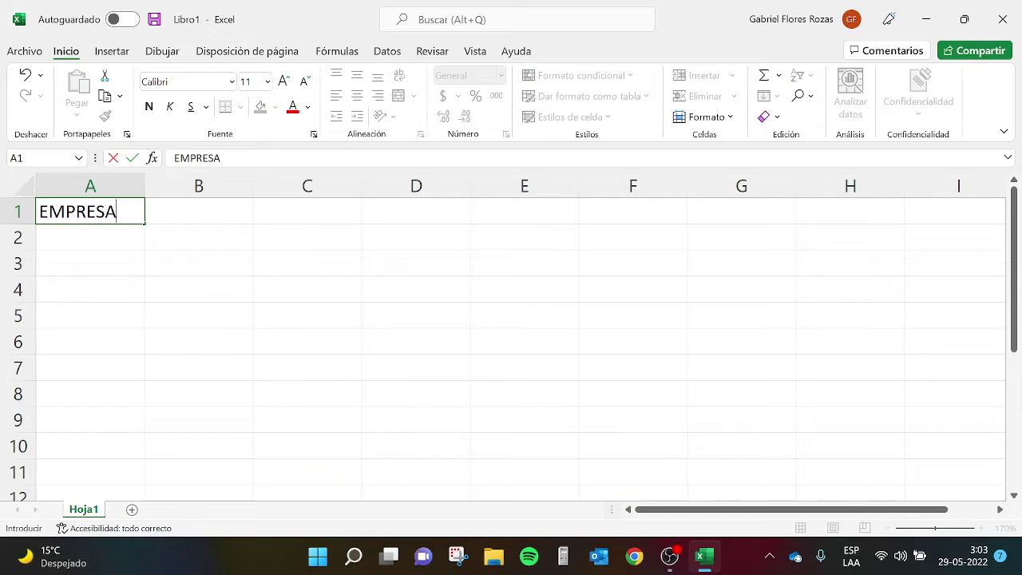
key("Tab")
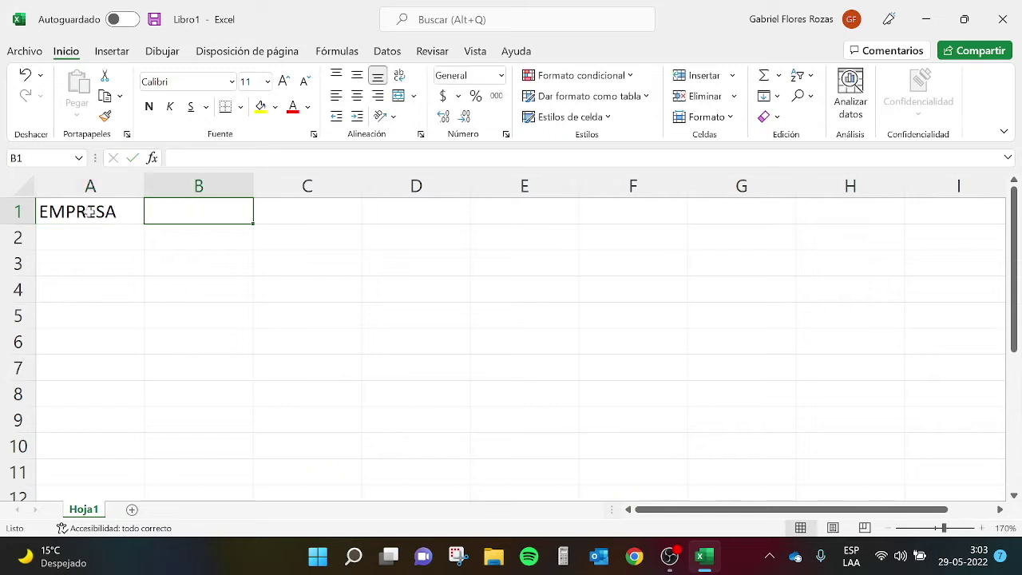
type("INGRESO 2021")
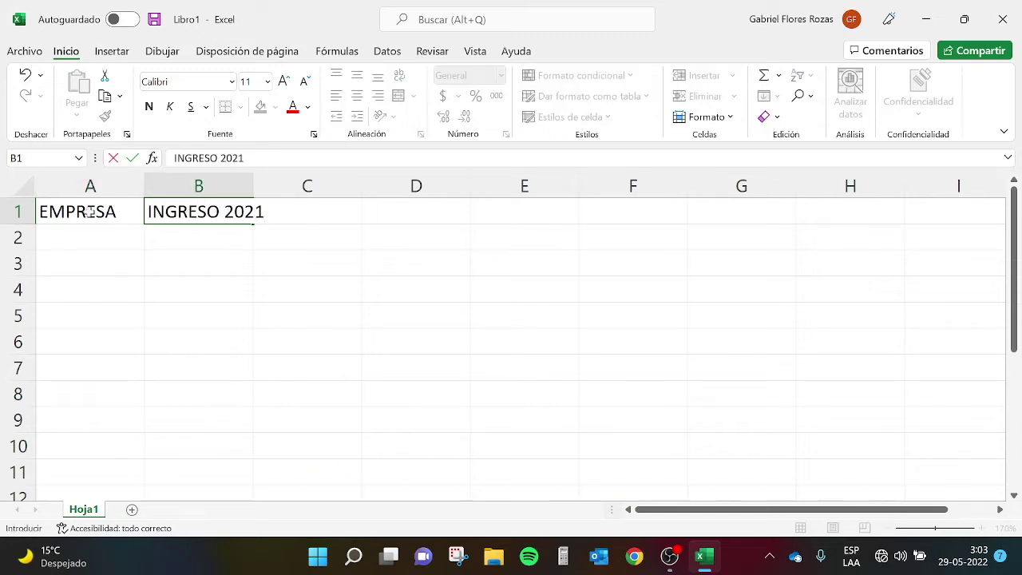
key("Tab")
type("INGRESOS")
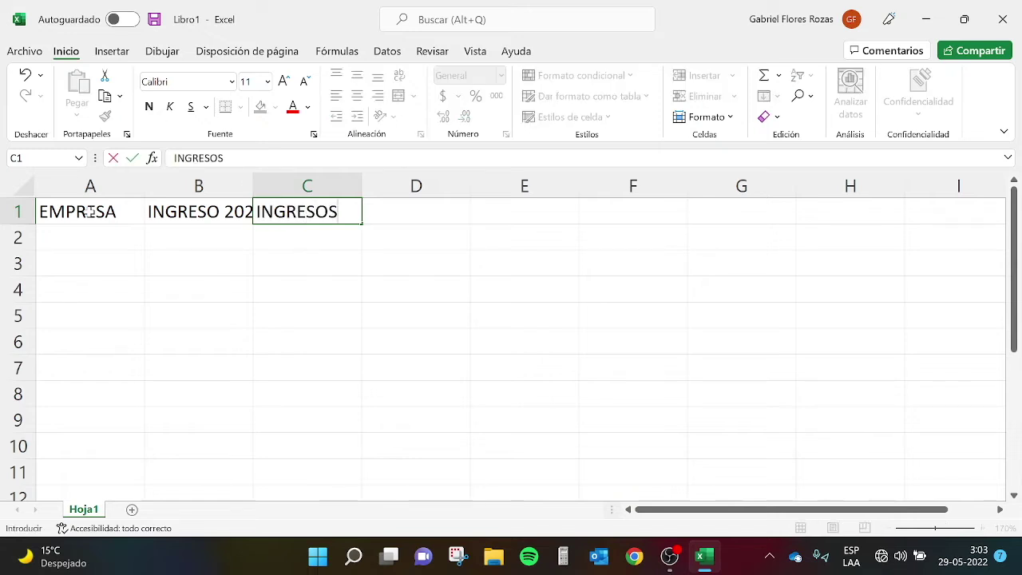
type(" 2022")
key("Return")
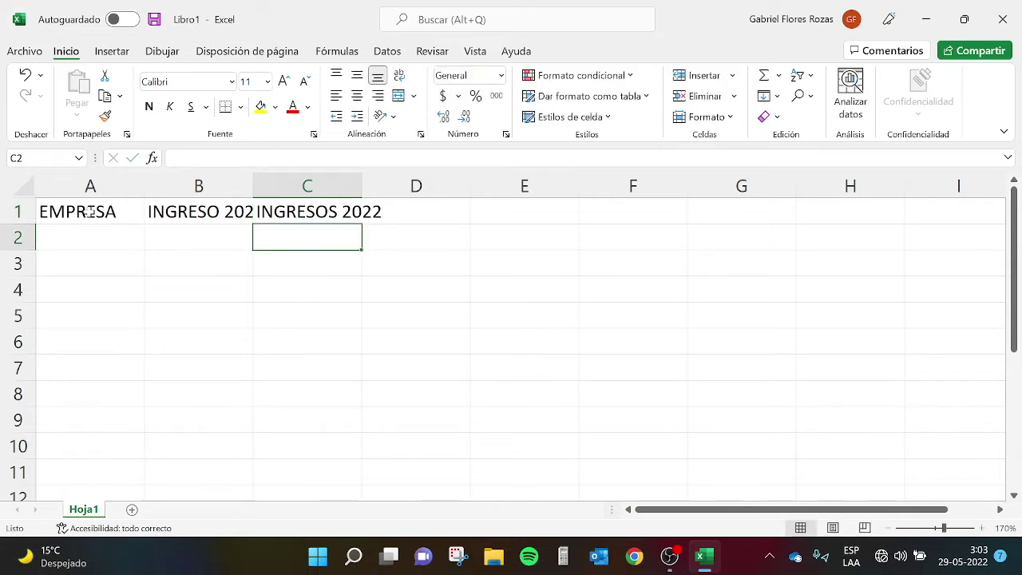
Edit the header in C1 to read INGRESOS 2023.
left_click(312, 213)
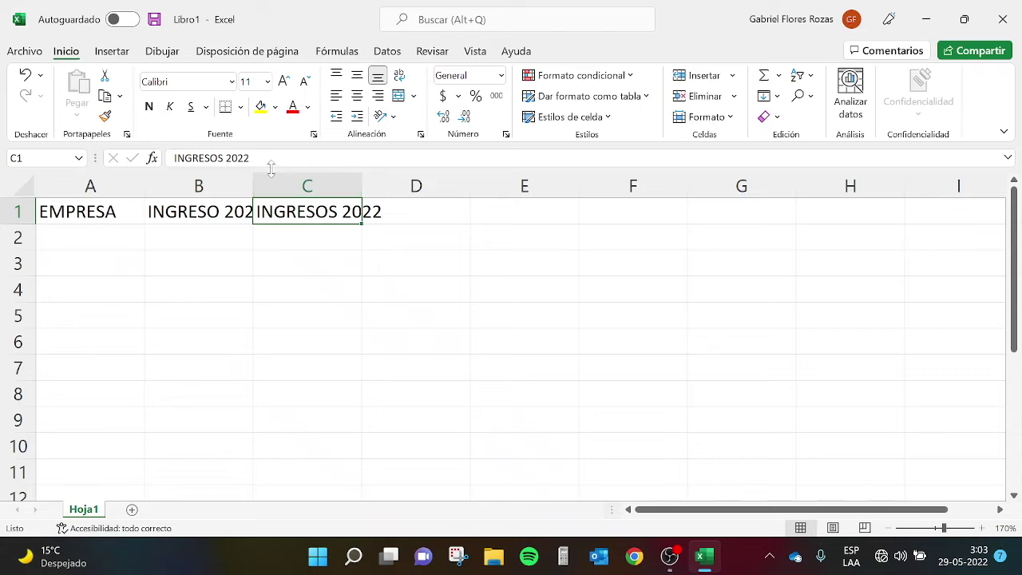
key("F2")
key("BackSpace")
type("3")
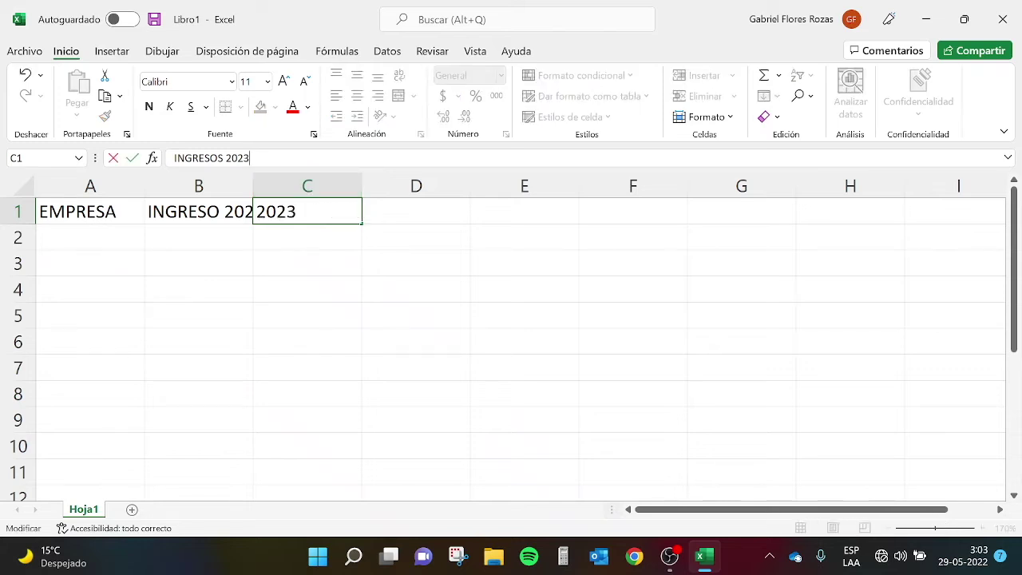
key("Return")
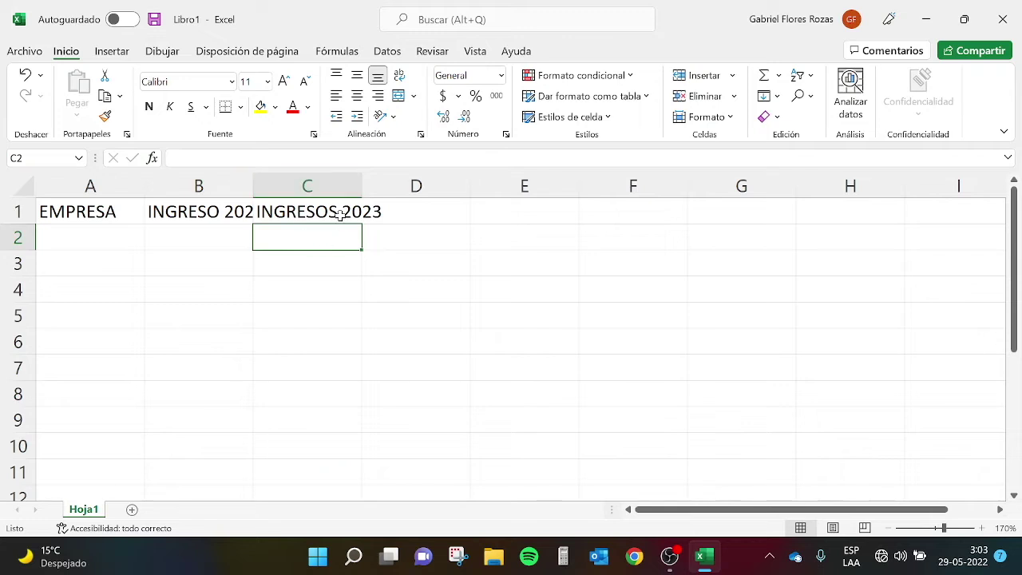
Select cell B1 to check the full text of its cut-off header.
left_click(255, 292)
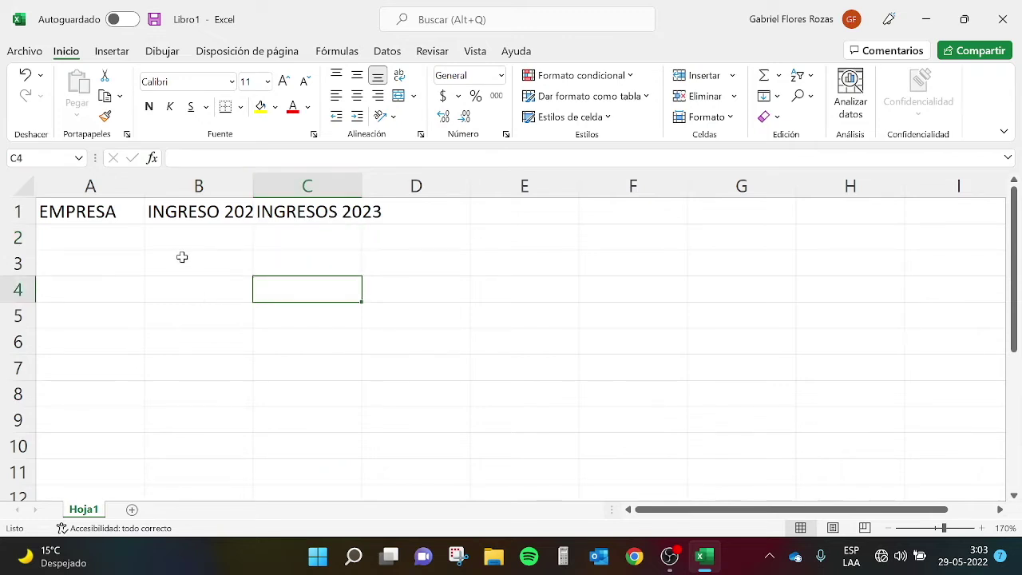
left_click(162, 212)
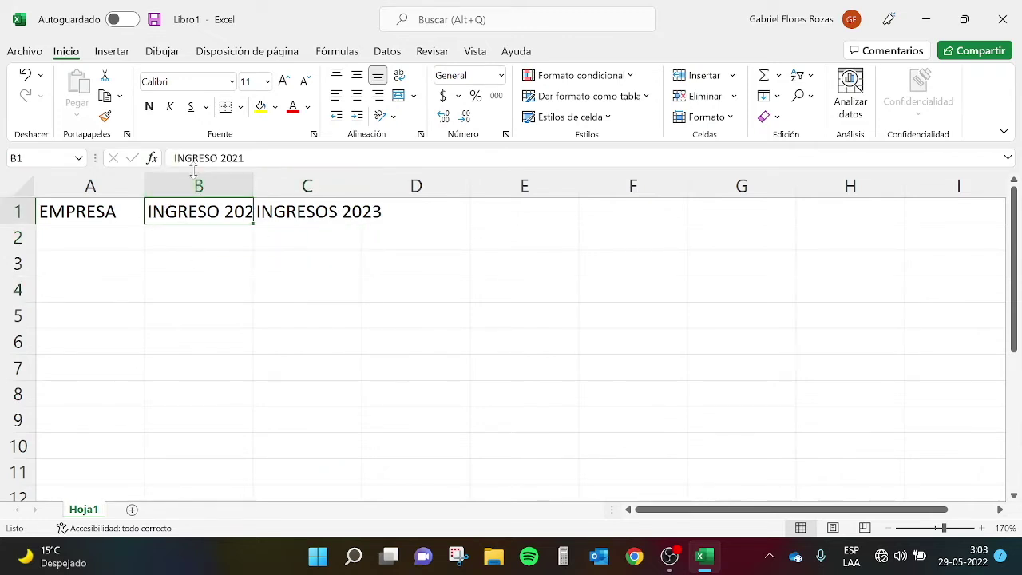
left_click(236, 284)
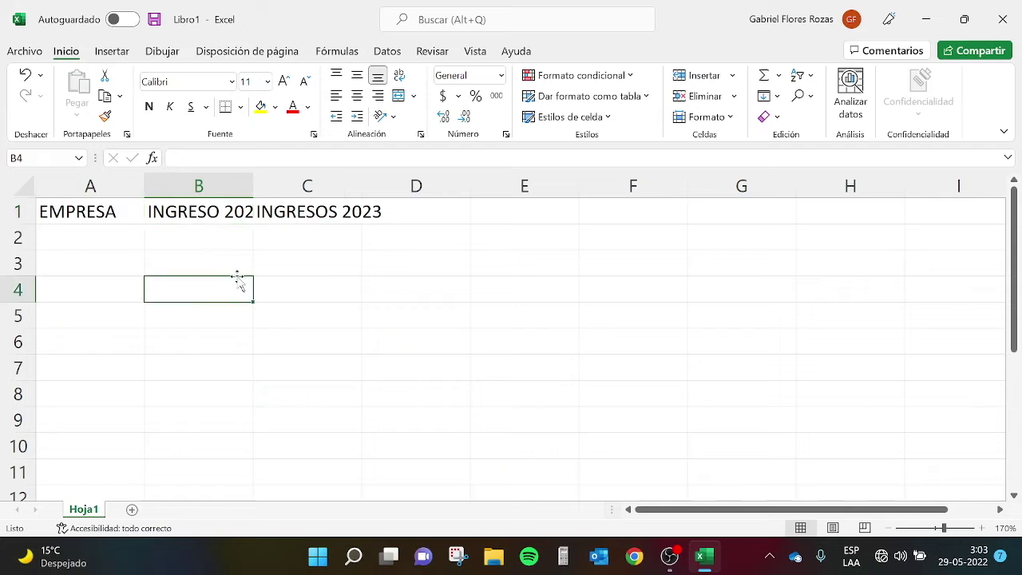
left_click(181, 212)
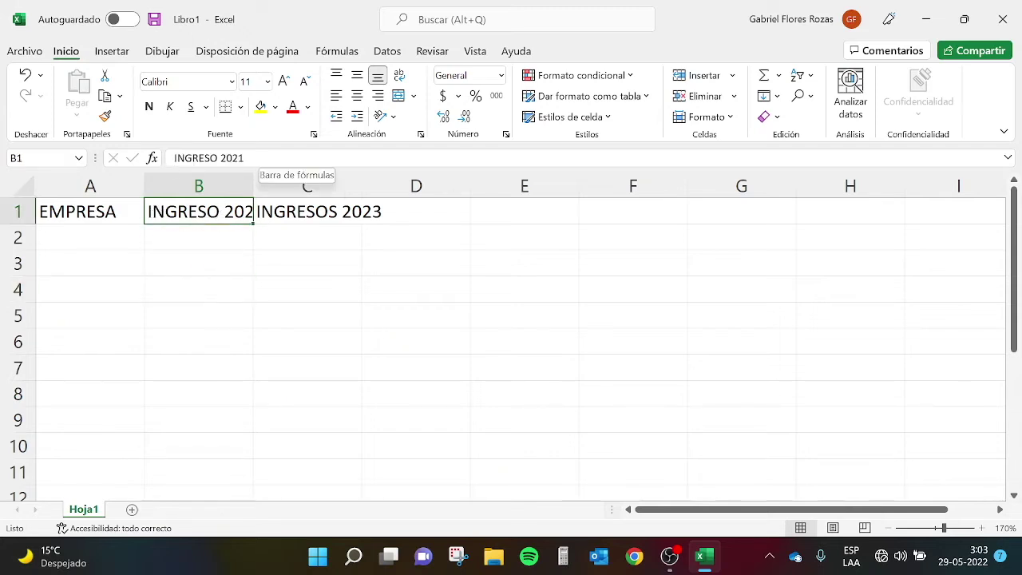
Manually widen column B to about 22.18 characters.
left_click(262, 282)
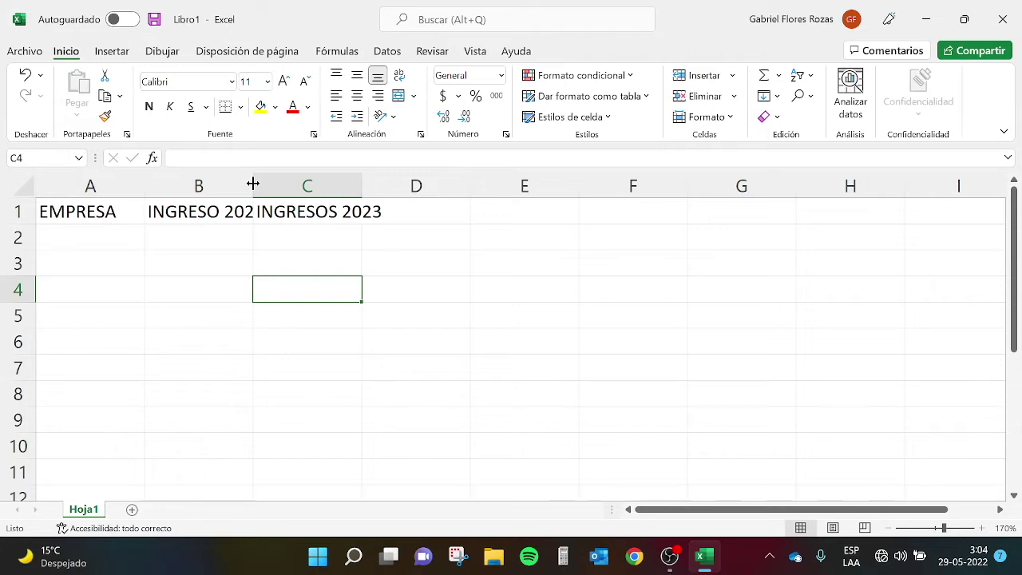
left_click_drag(253, 184, 372, 184)
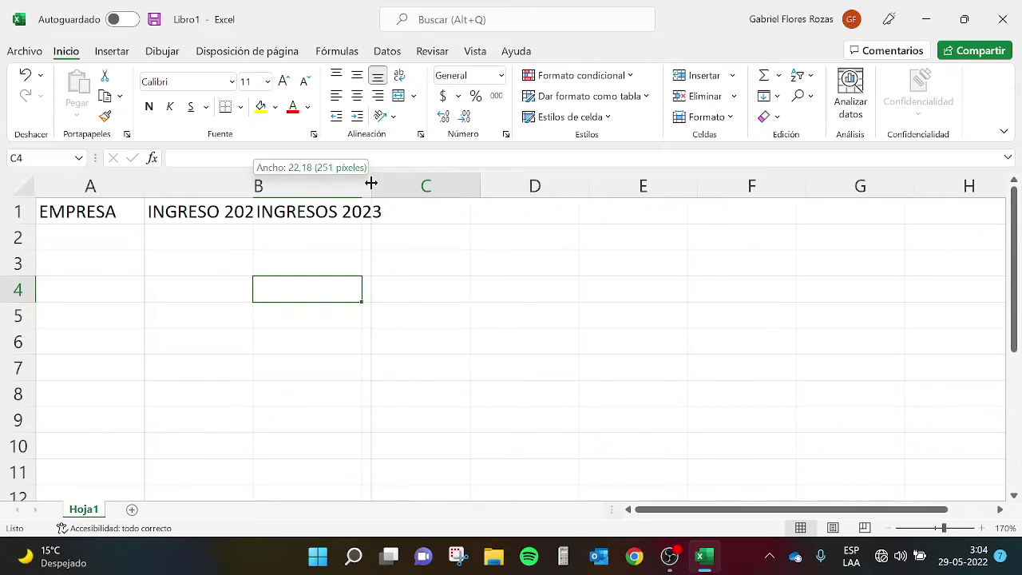
left_click_drag(372, 184, 372, 184)
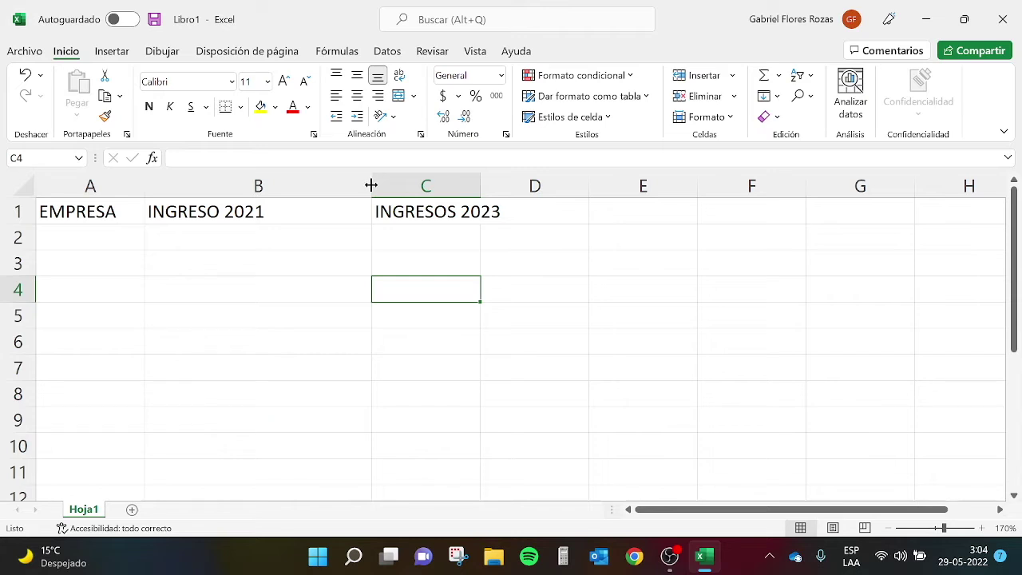
AutoFit the widths of columns B, C and A to their header text.
double_click(372, 186)
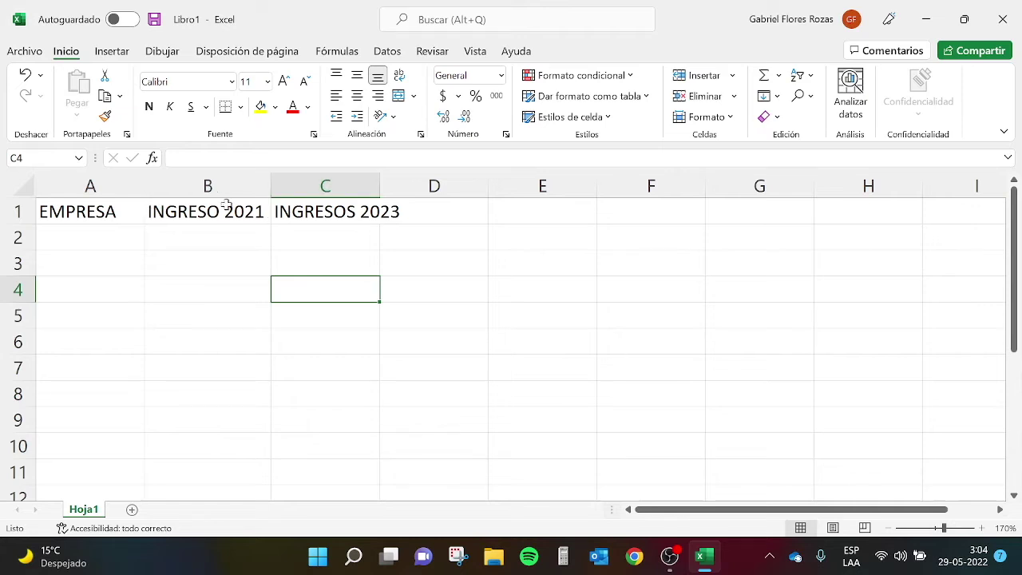
double_click(379, 185)
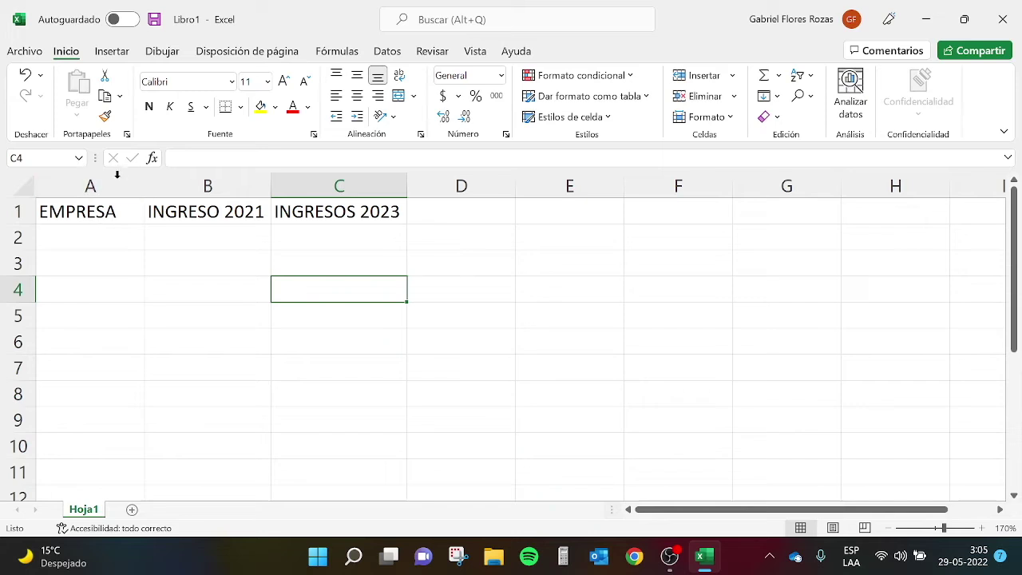
double_click(145, 184)
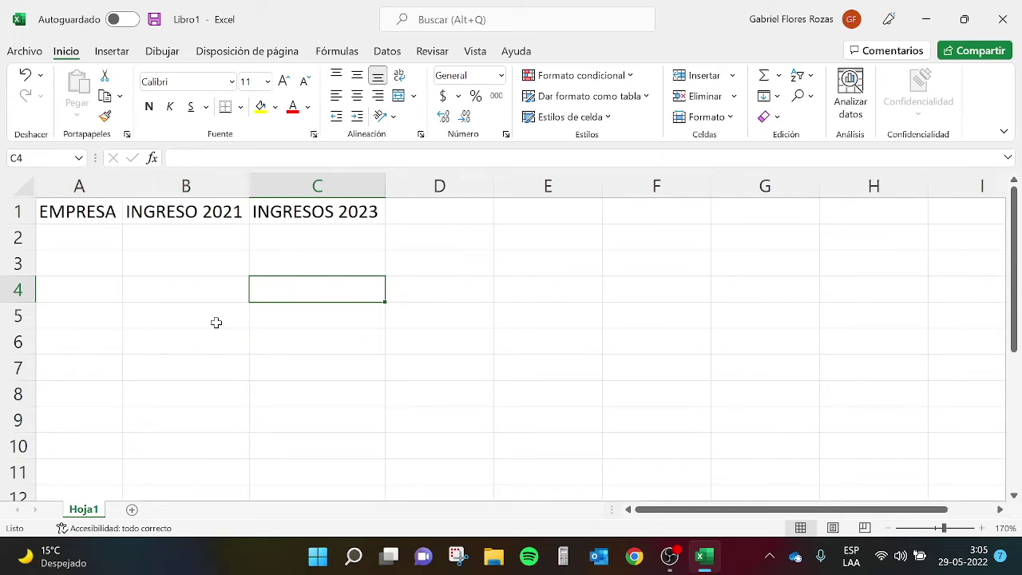
left_click(324, 309)
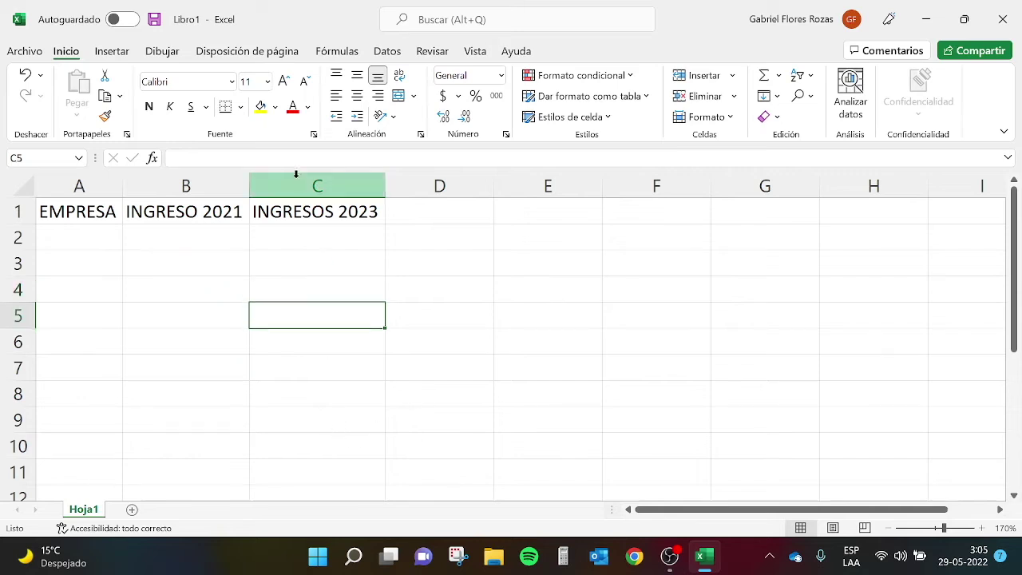
Enter the companies Mac Training SpA, Indei SpA and Uneduc SpA in A2:A4 and AutoFit column A to the names.
left_click(94, 237)
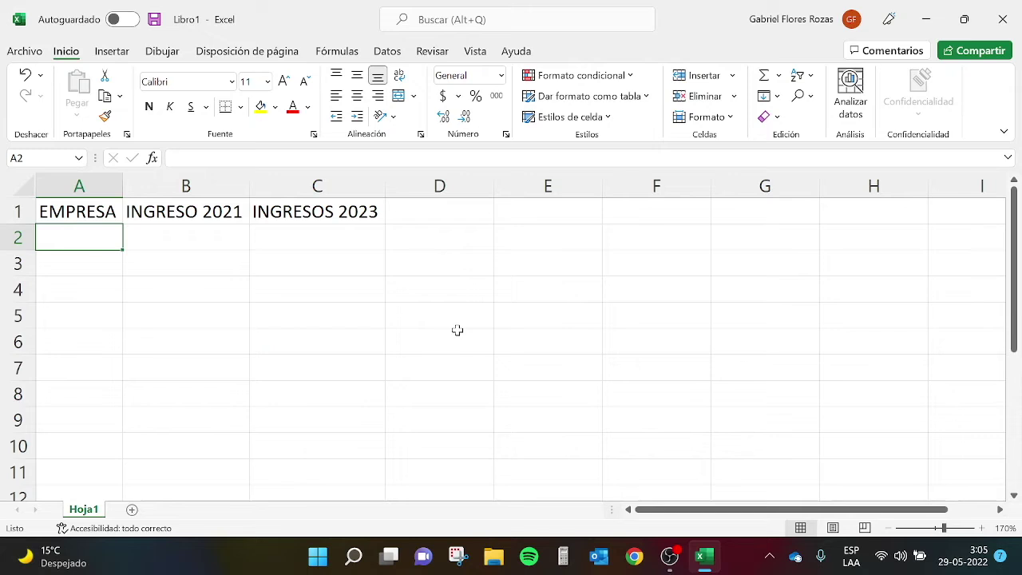
type("Mac Tr")
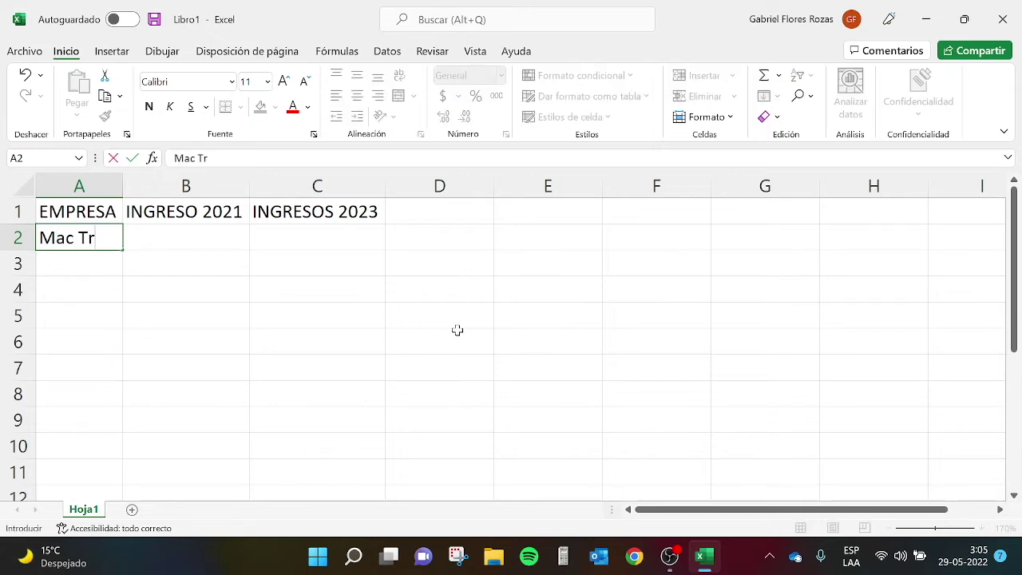
type("aining SpA")
key("Return")
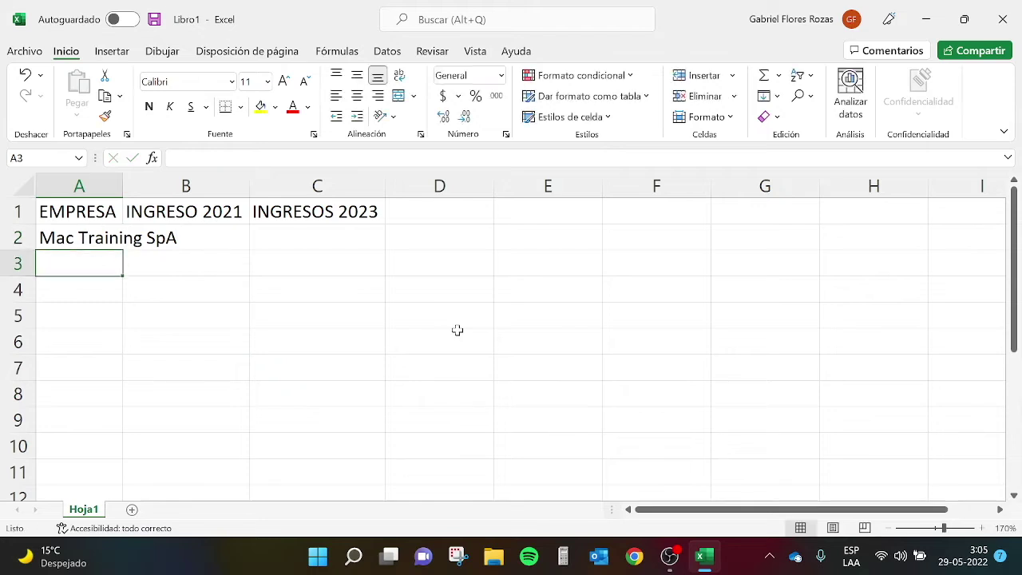
type("Indei S")
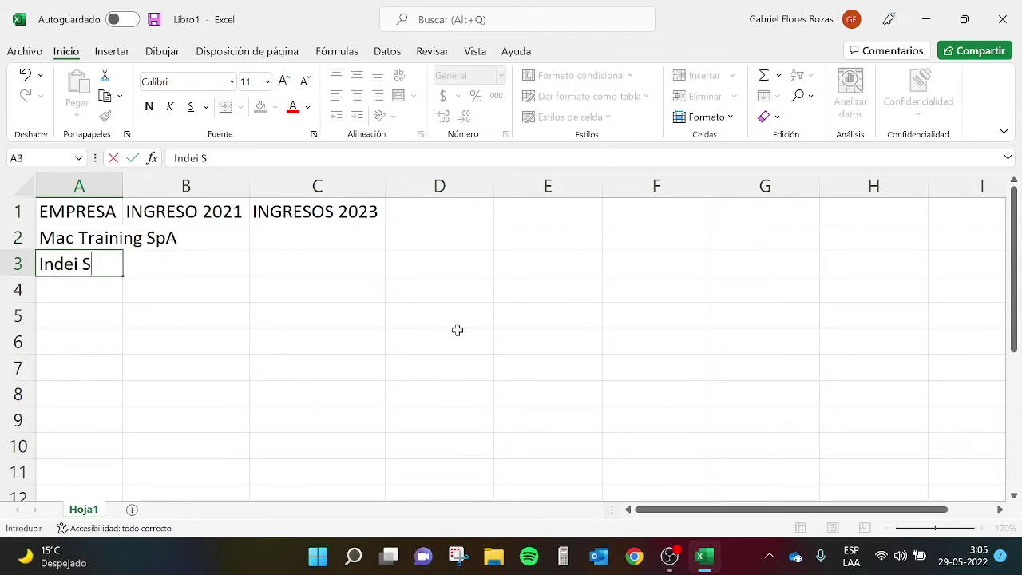
type("pA")
key("Return")
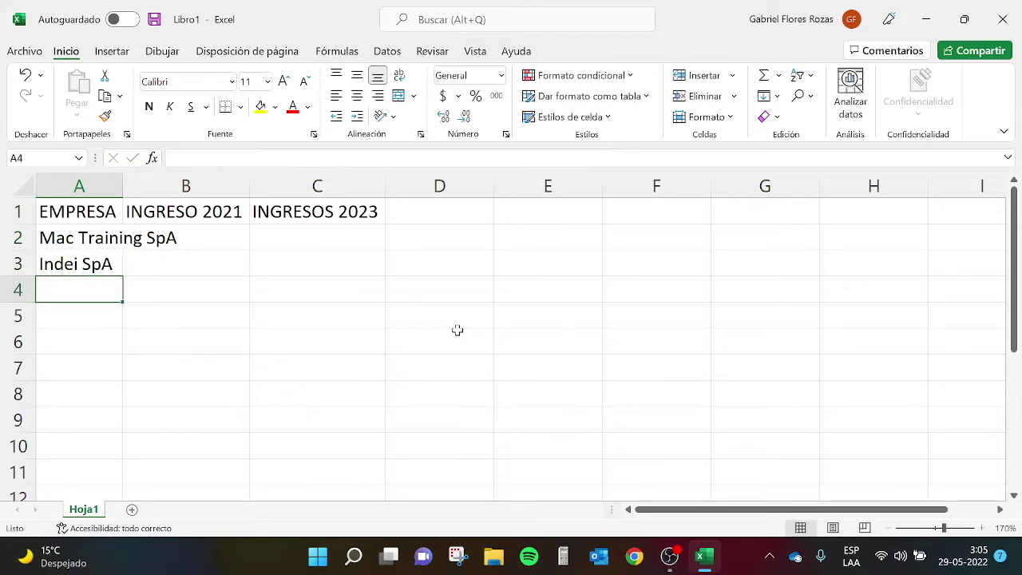
type("Uneduc SpA")
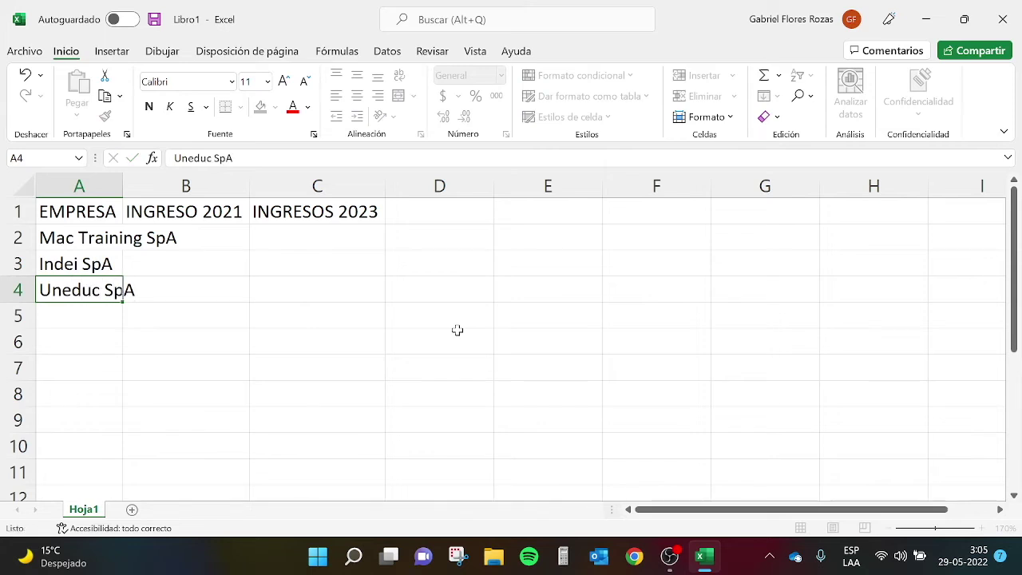
key("Return")
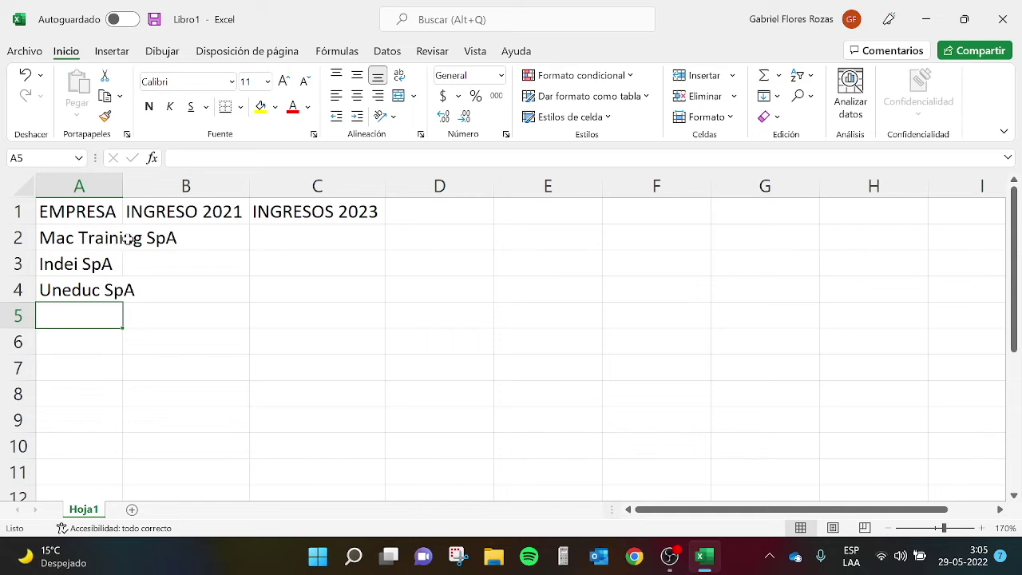
double_click(122, 185)
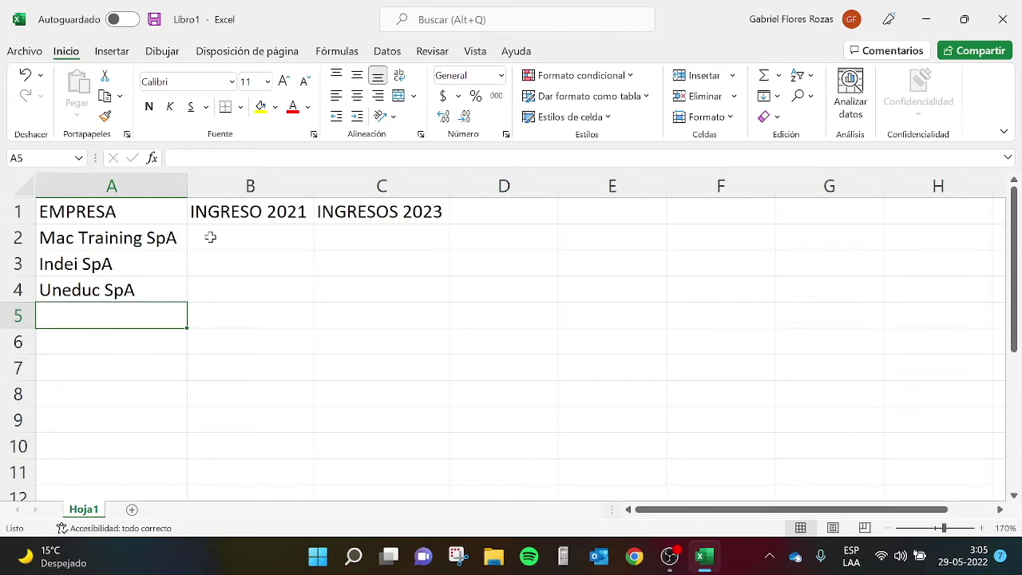
Insert an empty column between the INGRESO 2021 and INGRESOS 2023 columns.
left_click(417, 254)
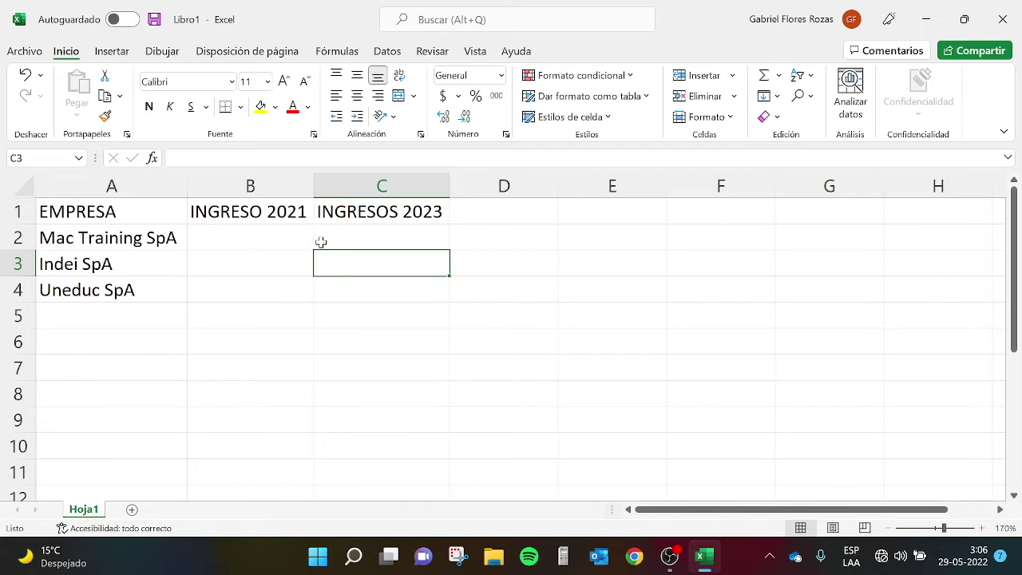
right_click(360, 184)
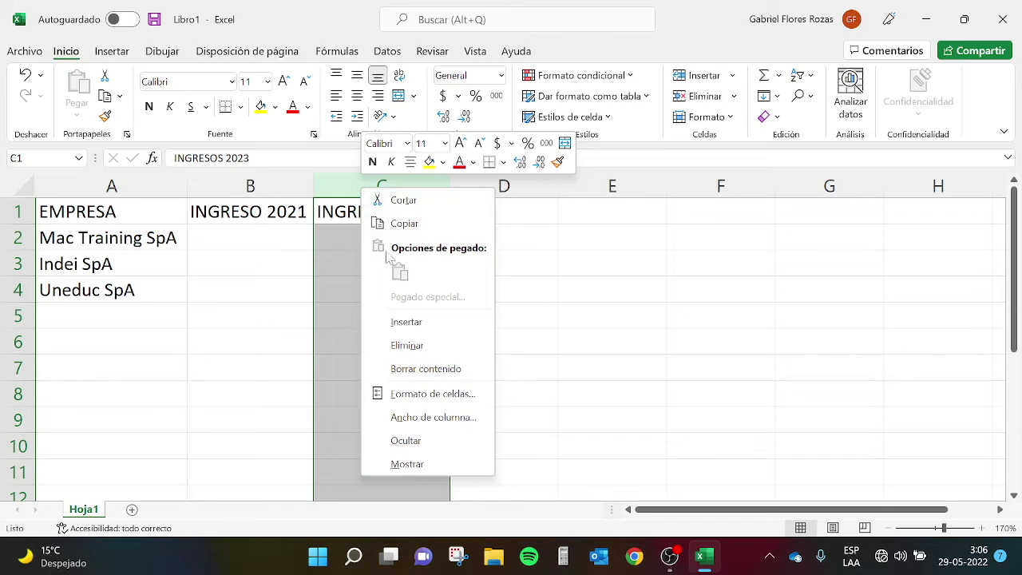
left_click(437, 323)
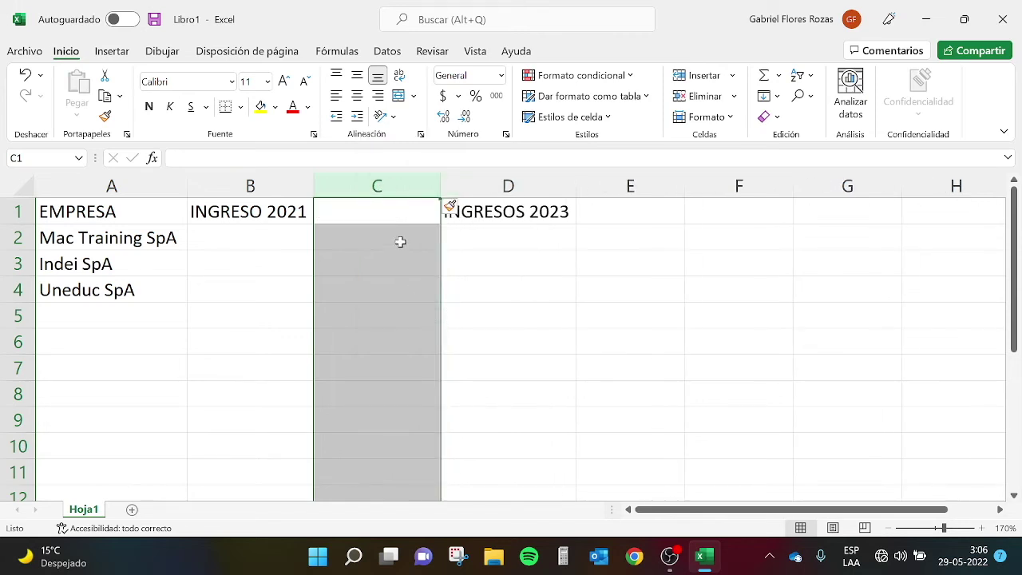
left_click(348, 297)
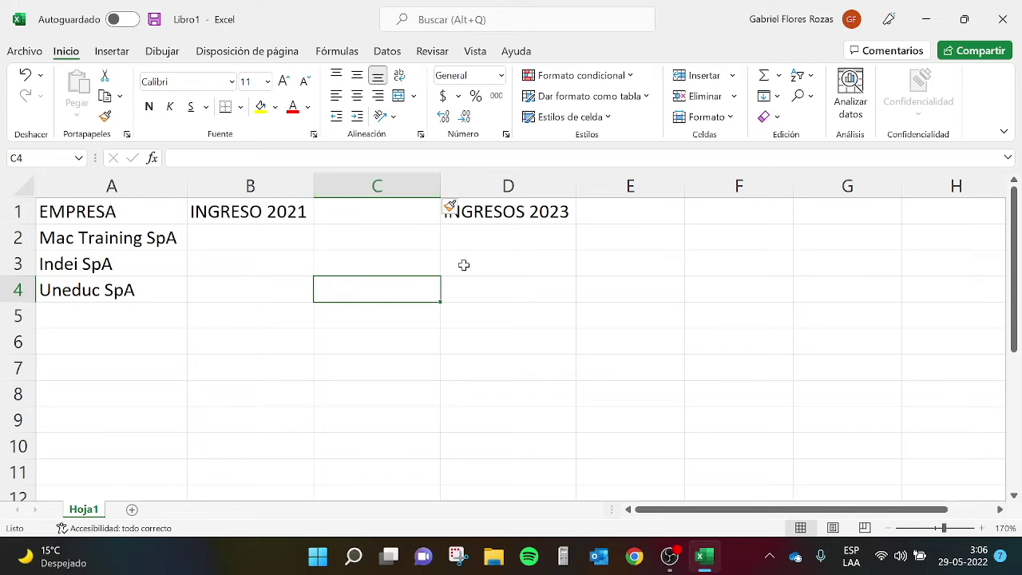
left_click(464, 264)
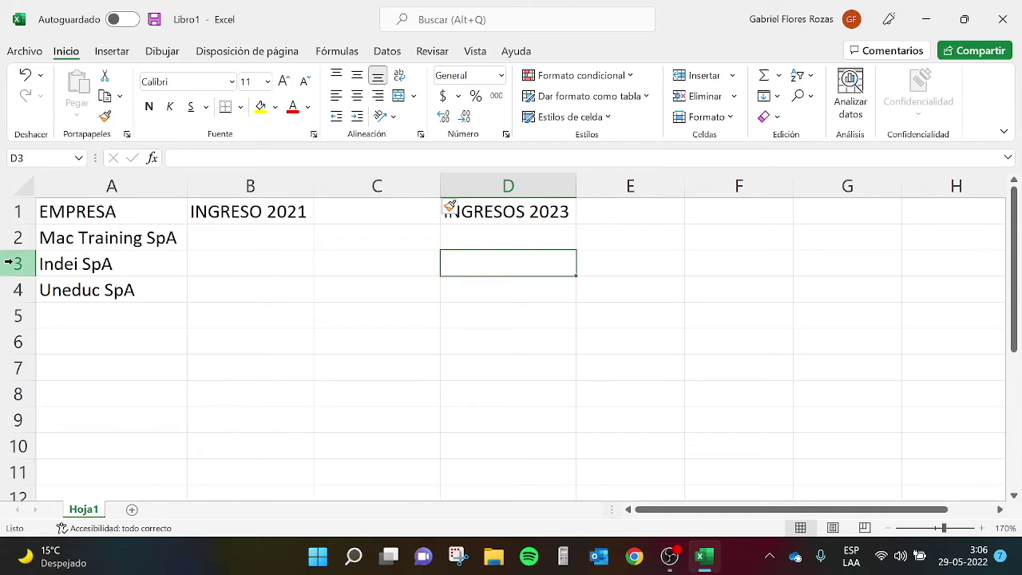
Insert a row above Indei SpA and enter the company GFR Consultores in A3.
left_click(8, 262)
right_click(11, 264)
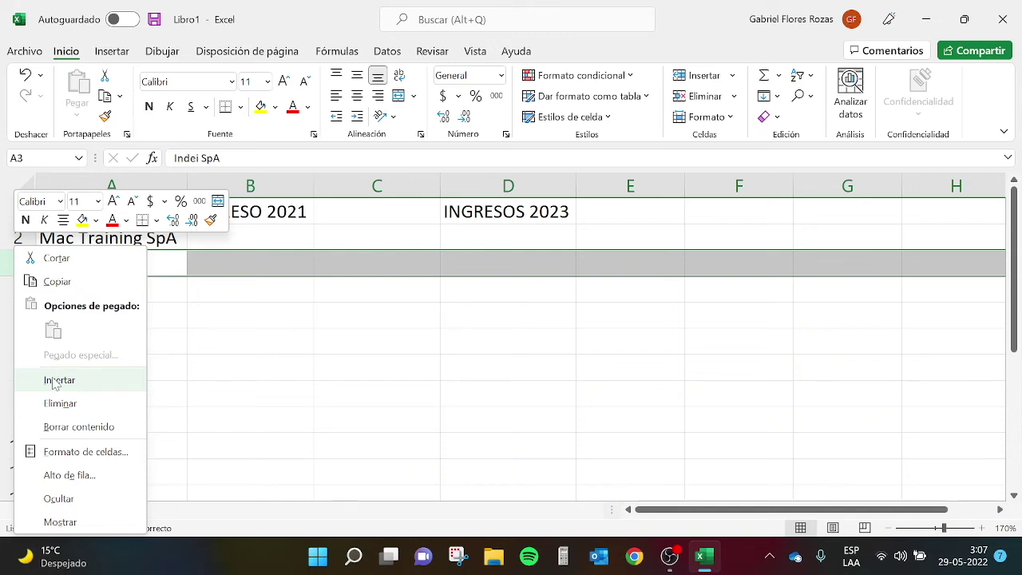
left_click(85, 380)
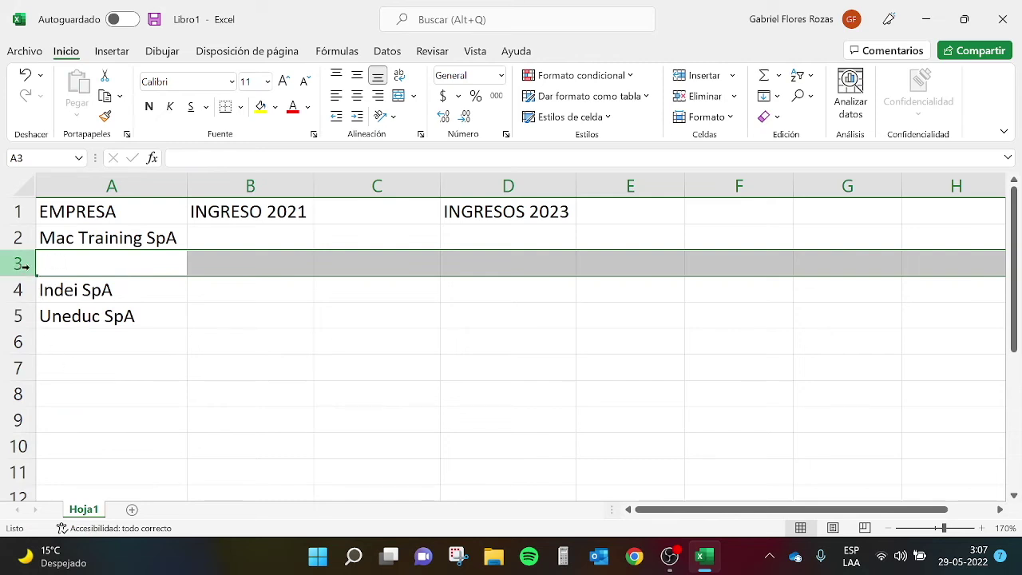
left_click(75, 263)
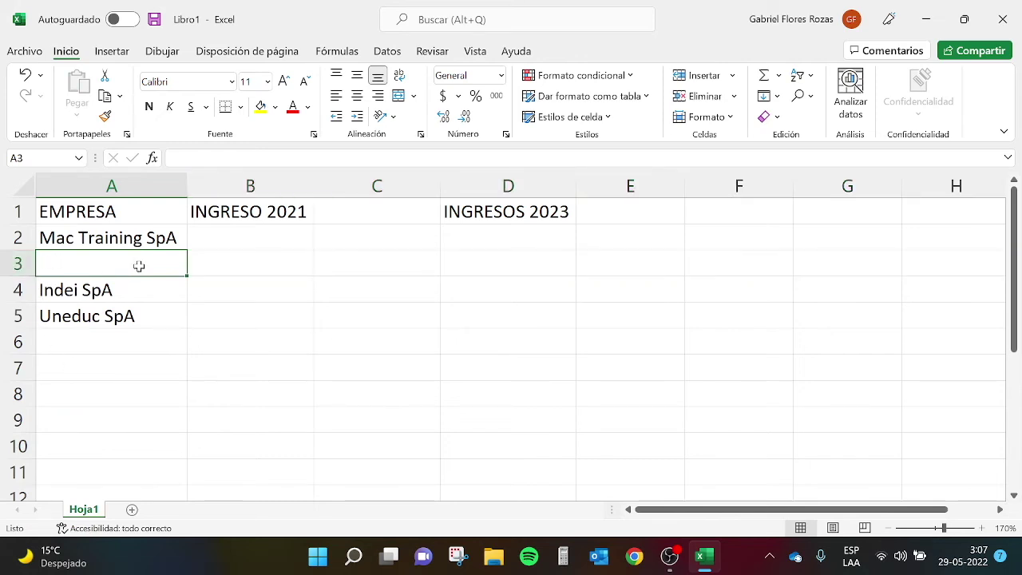
type("GFR Consultores")
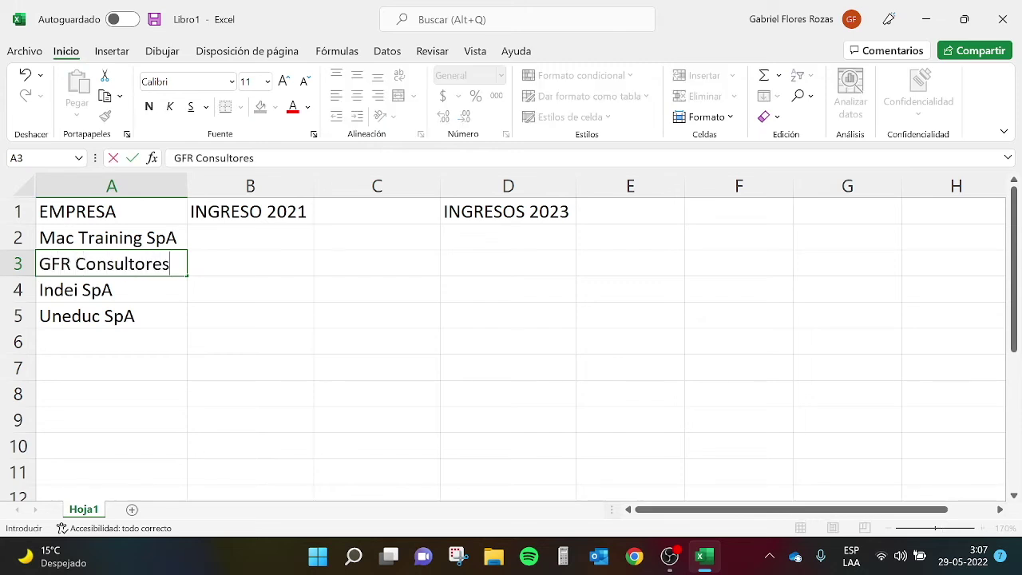
key("Return")
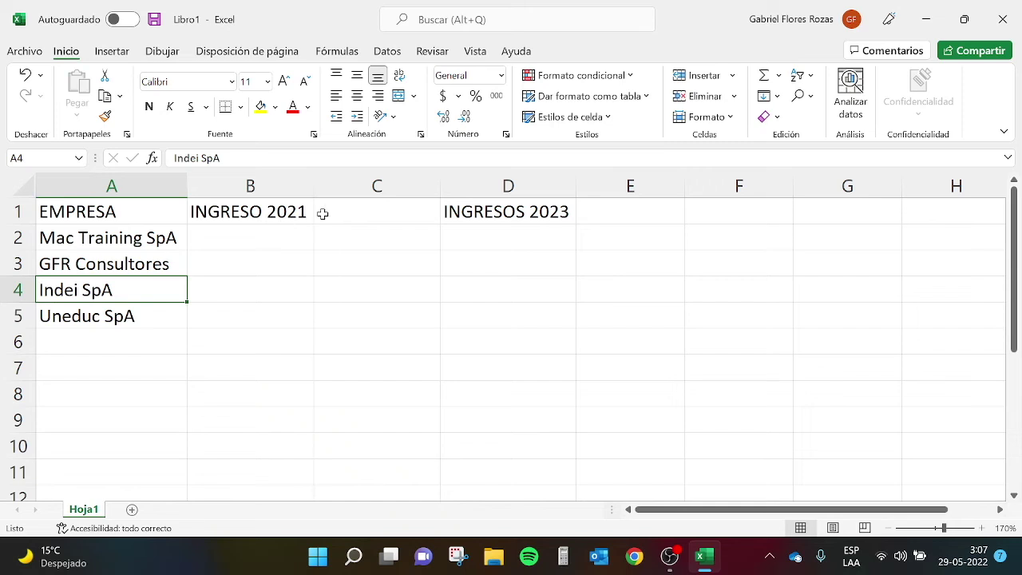
Enter the header INGRESOS 2022 in C1 and AutoFit the width of column C.
left_click(396, 214)
type("INGRESOS ")
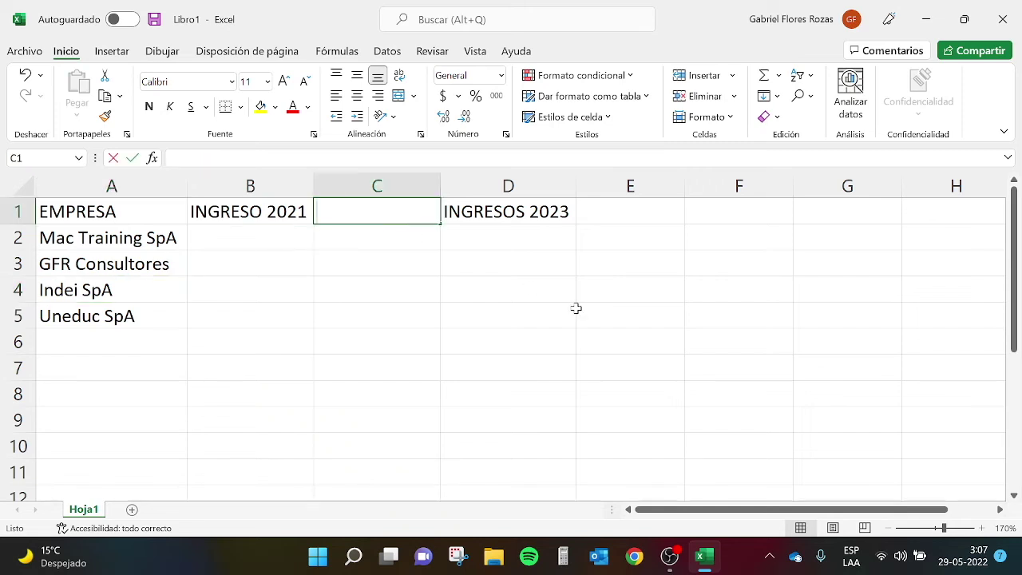
type("2022")
key("Return")
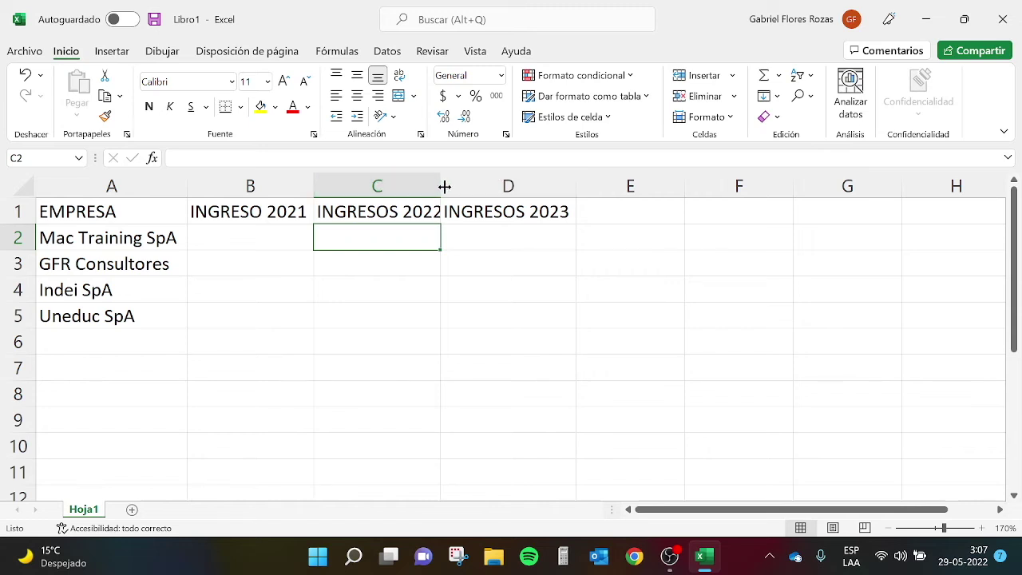
double_click(441, 186)
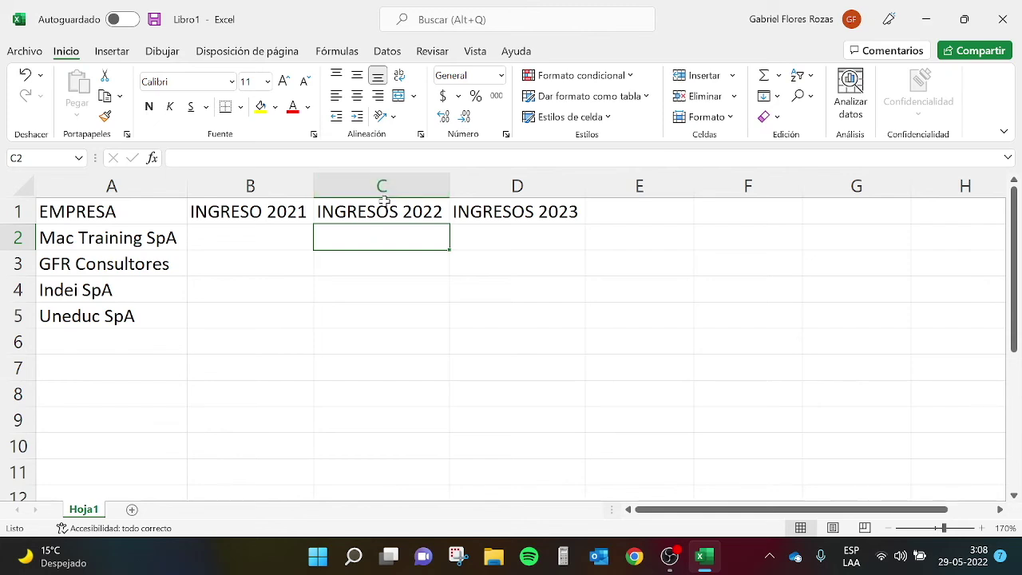
Delete the whole INGRESOS 2022 column and the whole GFR Consultores row.
right_click(411, 181)
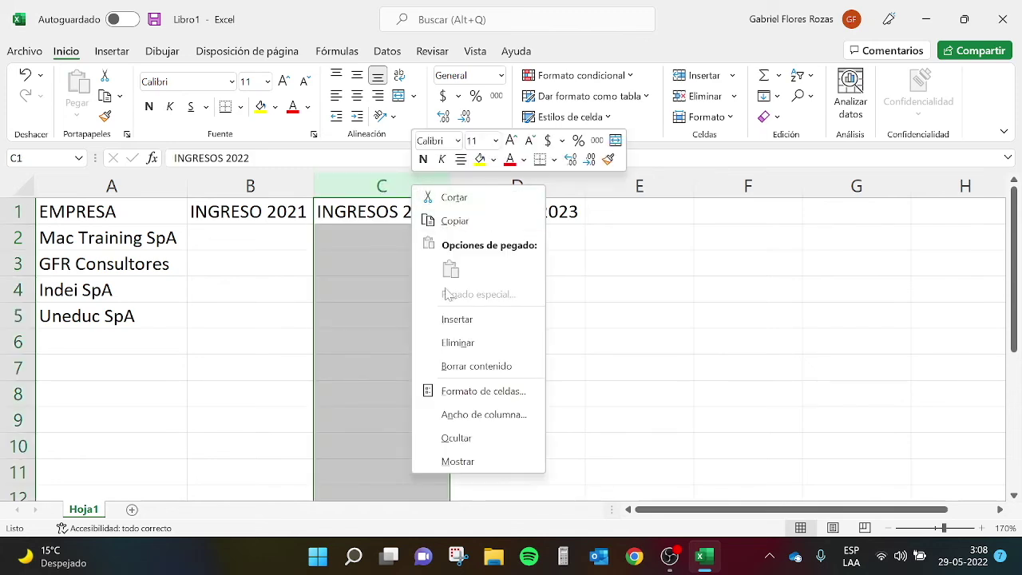
left_click(483, 344)
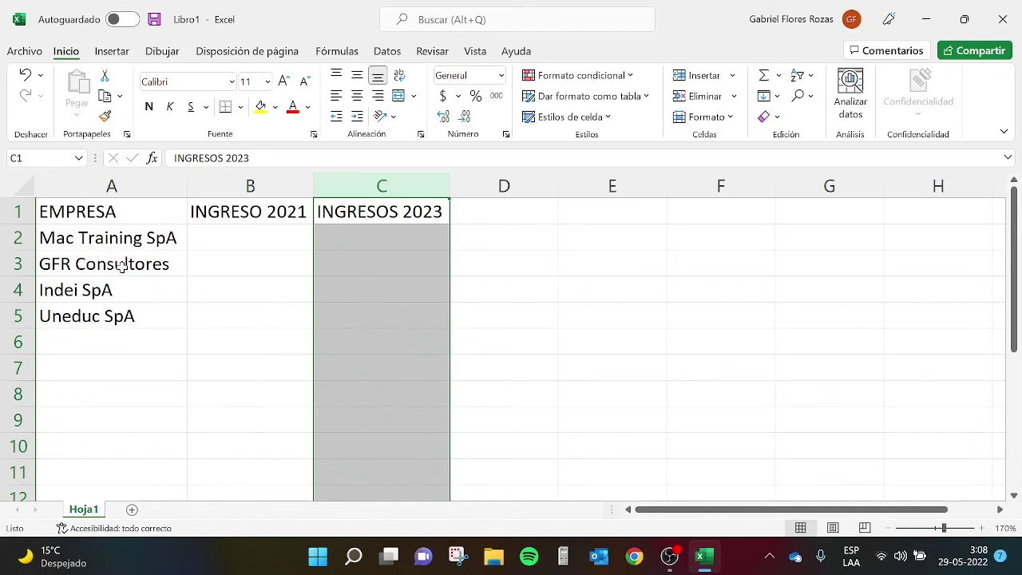
right_click(6, 263)
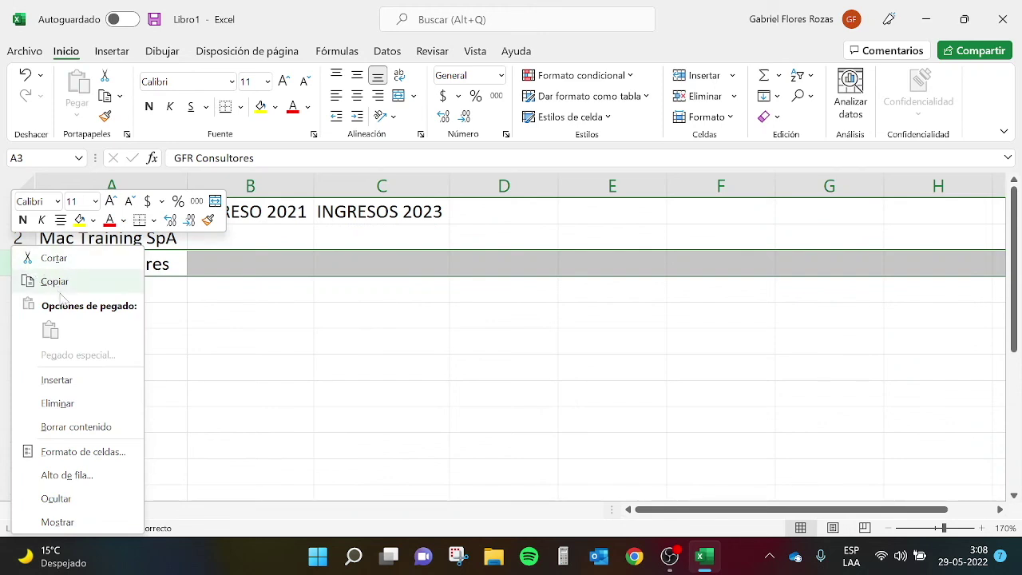
left_click(88, 404)
left_click(237, 356)
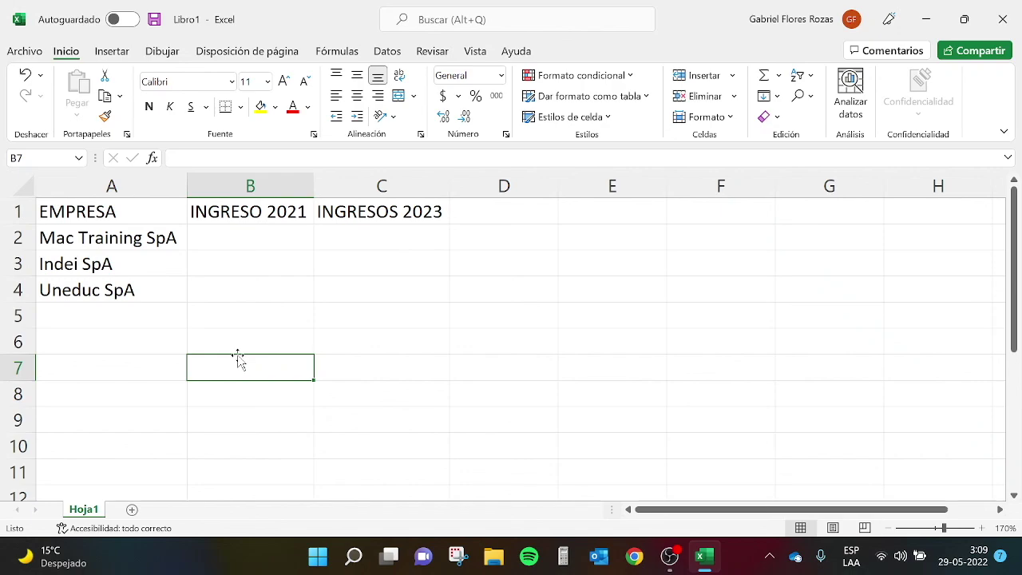
Minimize the workbook window to show the desktop.
left_click(926, 19)
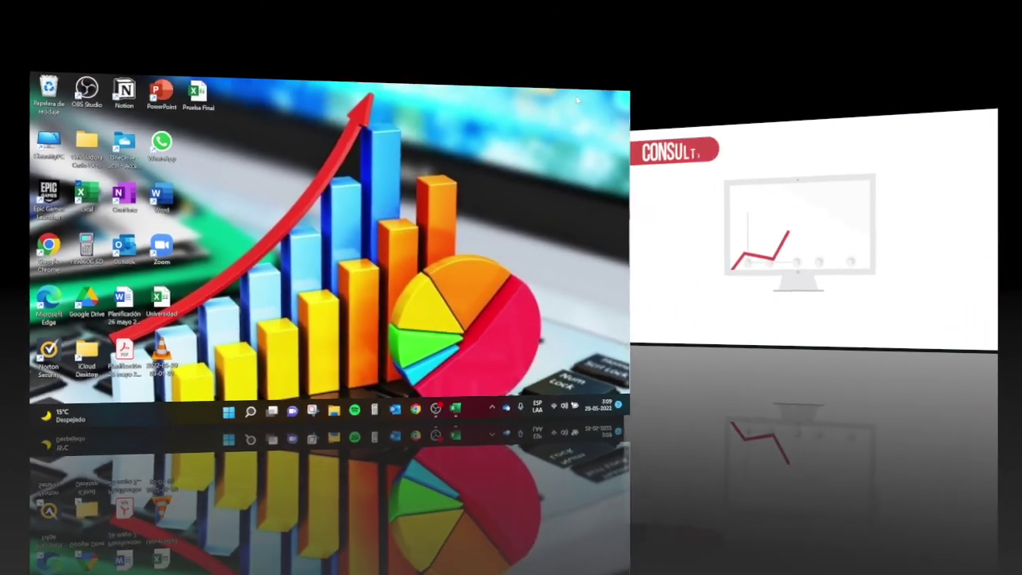